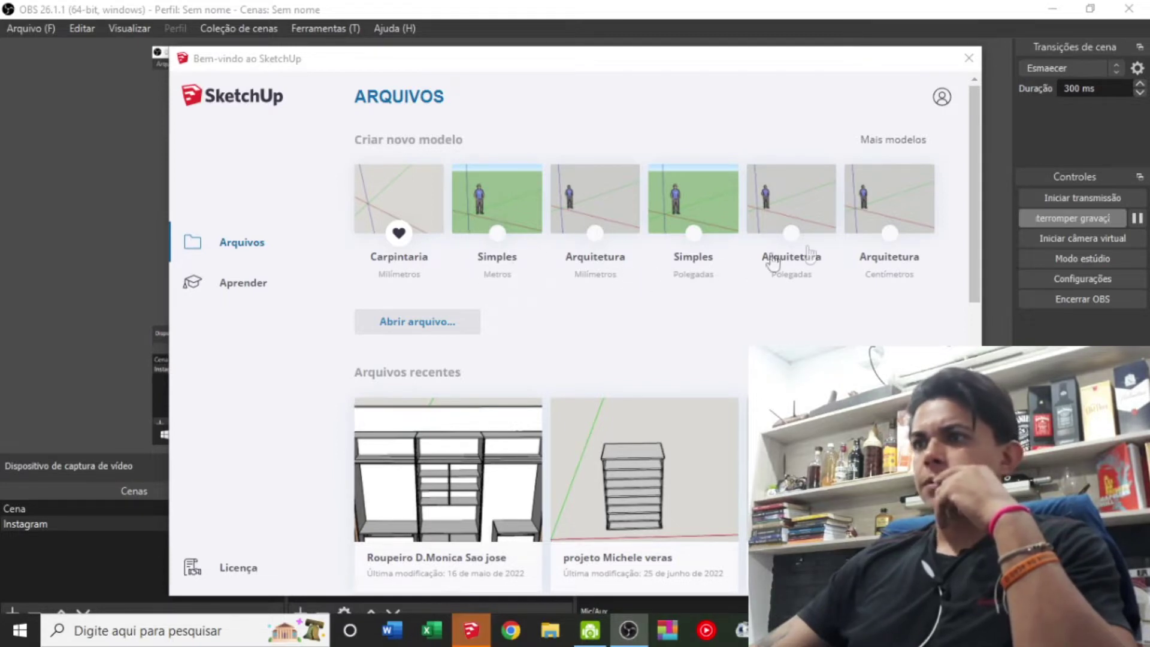
# Step: Start a new model from the Carpintaria template, then open the recent Roupeiro wardrobe file
pyautogui.click(412, 188)
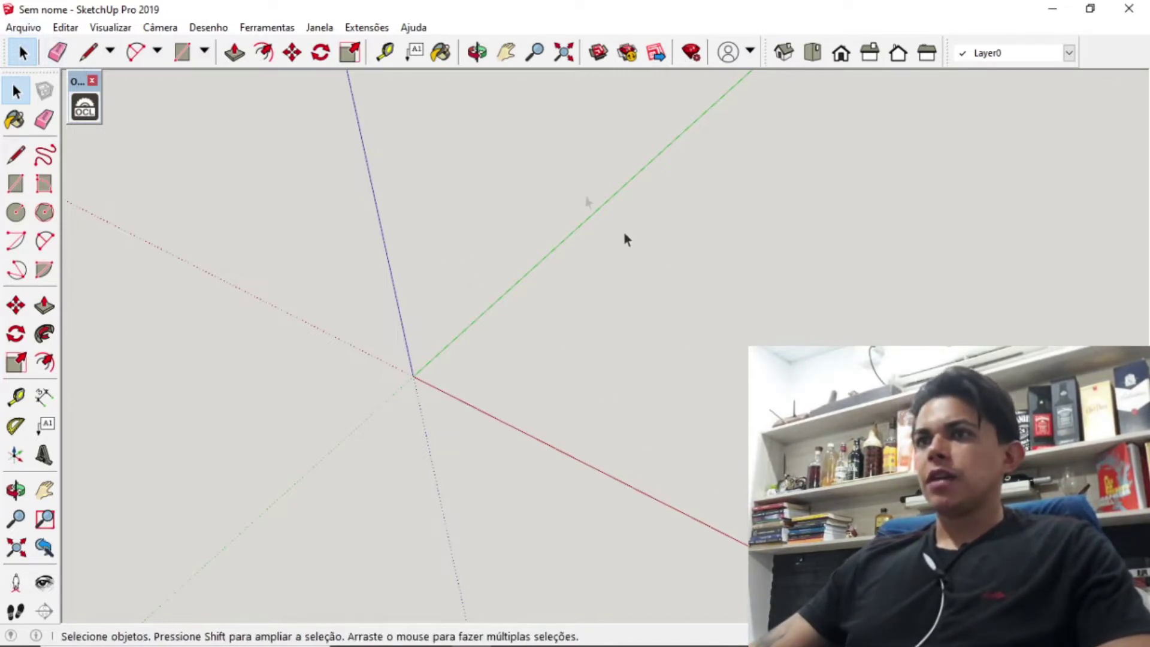
pyautogui.moveTo(456, 164)
pyautogui.mouseDown()
pyautogui.moveTo(616, 246)
pyautogui.moveTo(428, 246)
pyautogui.mouseUp()
pyautogui.click(23, 27)
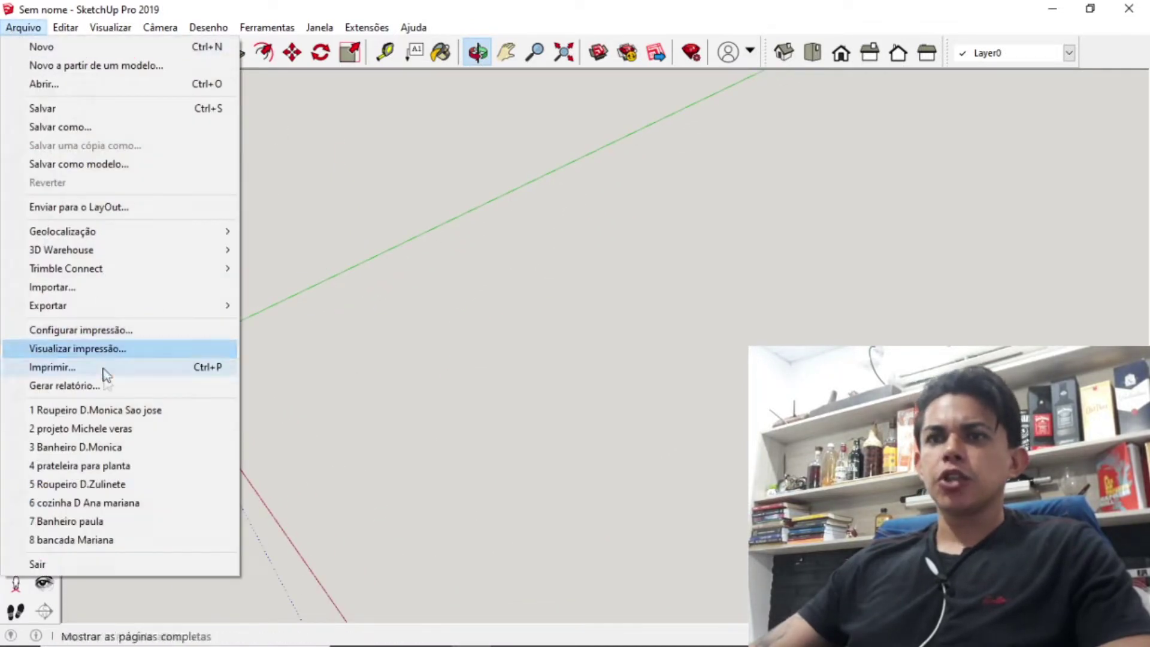
pyautogui.click(115, 410)
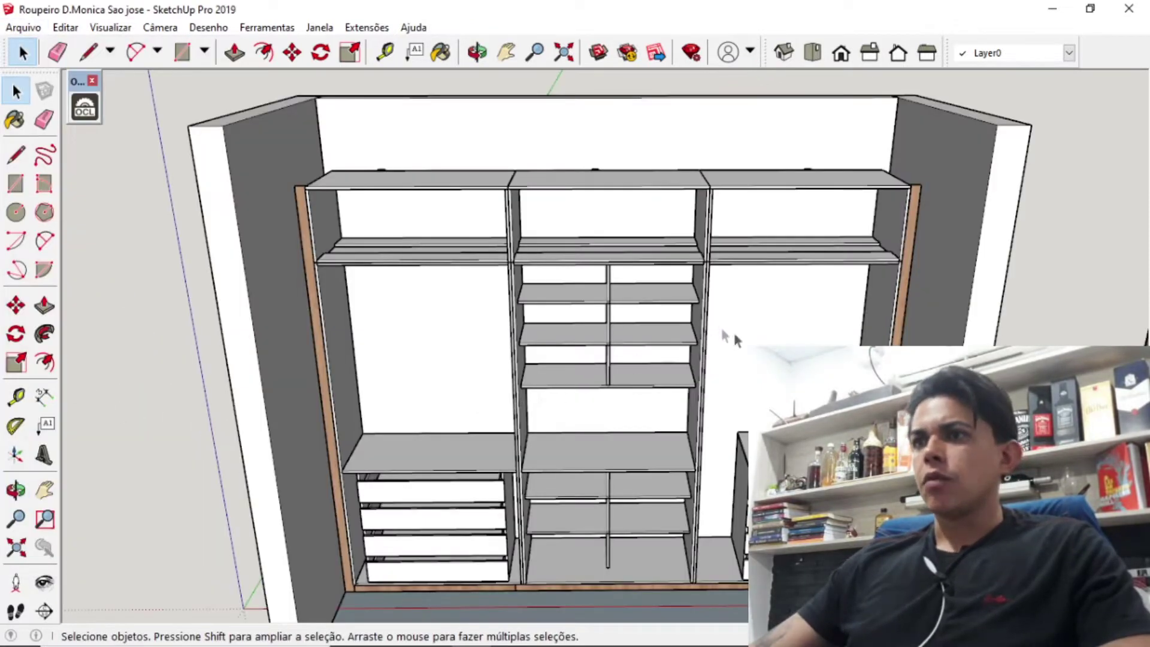
# Step: Pan and zoom around the wardrobe to close in on the drawer unit
pyautogui.click(506, 52)
pyautogui.moveTo(549, 224)
pyautogui.mouseDown()
pyautogui.moveTo(511, 216)
pyautogui.moveTo(591, 331)
pyautogui.moveTo(593, 308)
pyautogui.moveTo(585, 323)
pyautogui.mouseUp()
pyautogui.press('o')
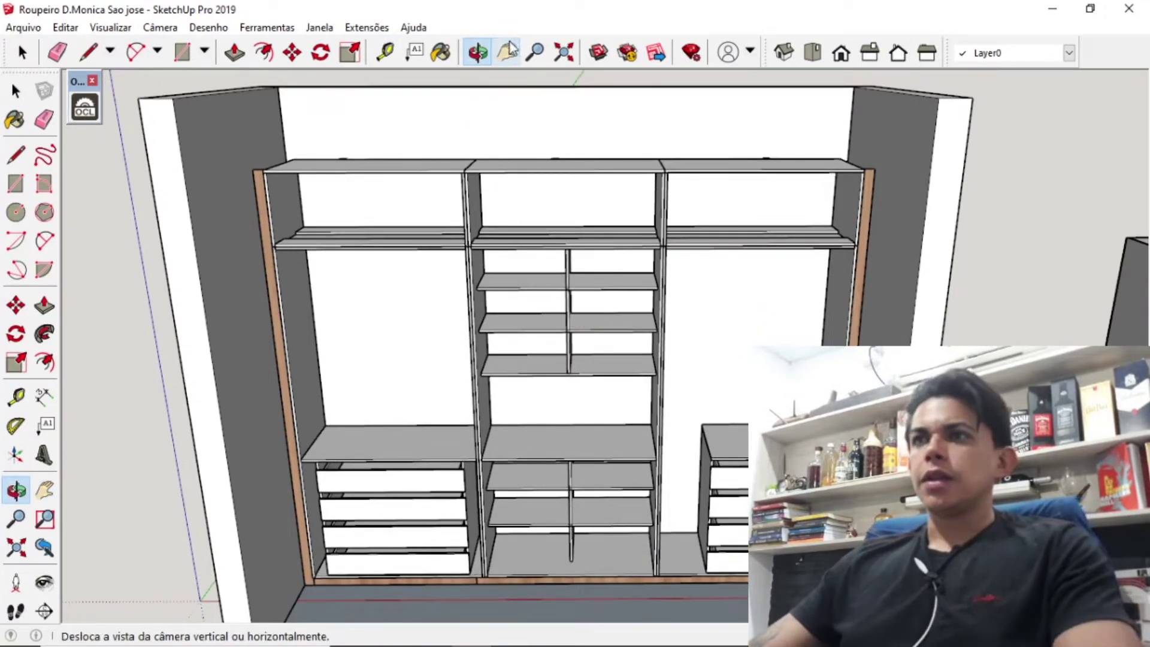
pyautogui.scroll(-1, 534, 244)
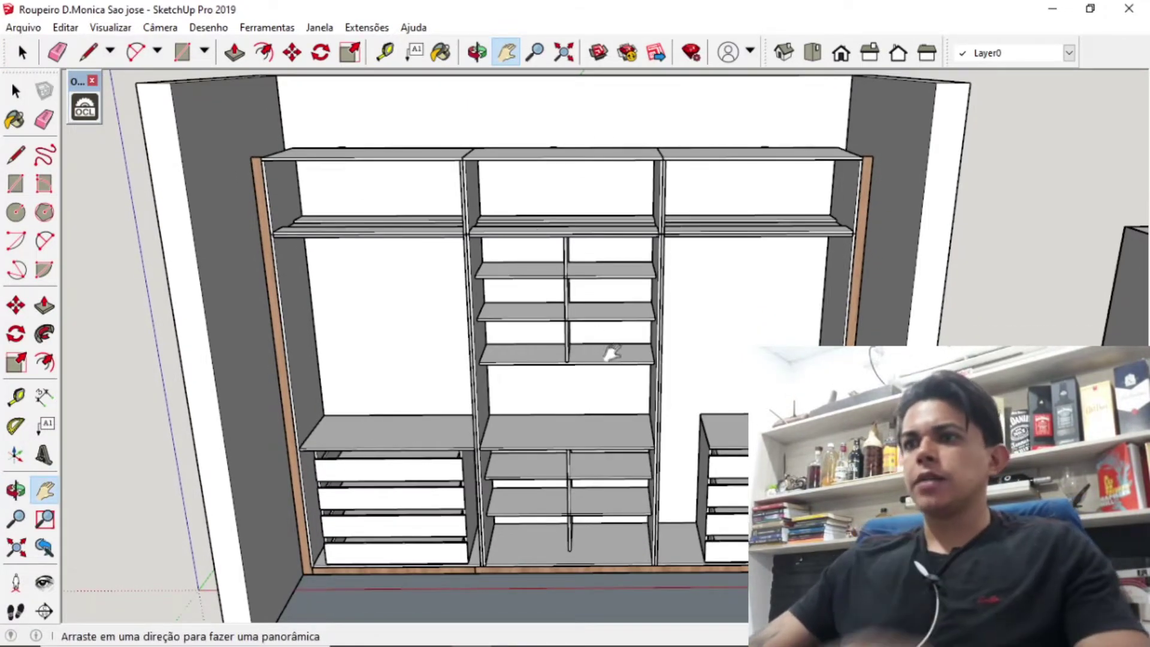
pyautogui.scroll(-2, 612, 373)
pyautogui.scroll(2, 612, 373)
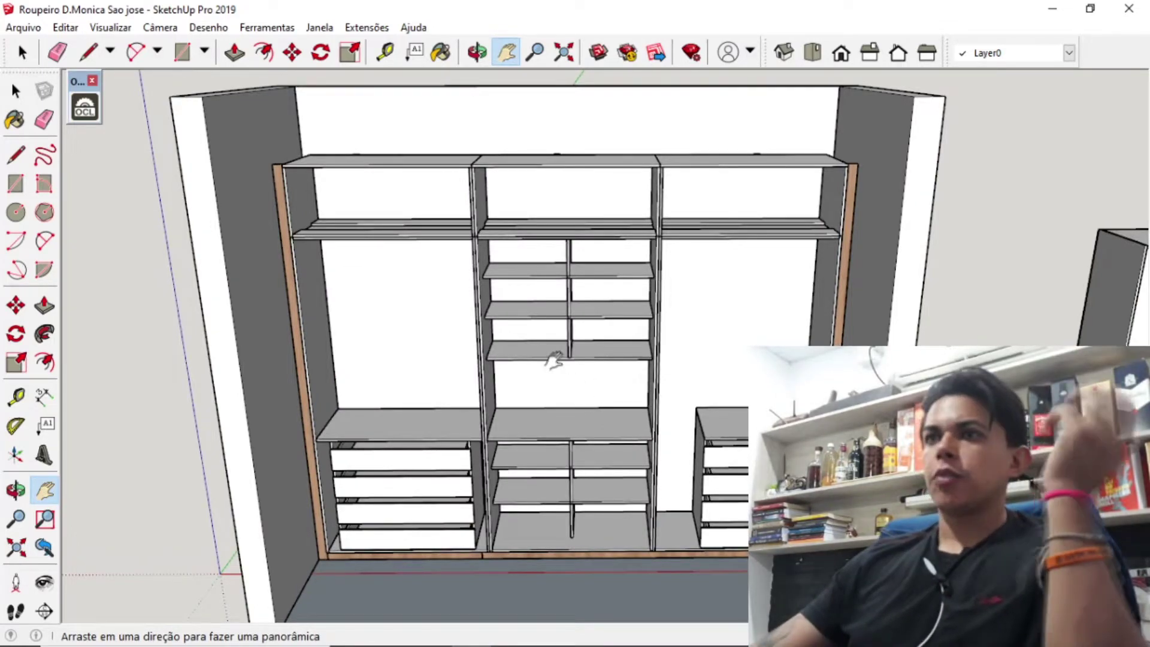
pyautogui.scroll(1, 515, 260)
pyautogui.moveTo(537, 300)
pyautogui.mouseDown()
pyautogui.moveTo(527, 275)
pyautogui.moveTo(546, 269)
pyautogui.moveTo(558, 295)
pyautogui.mouseUp()
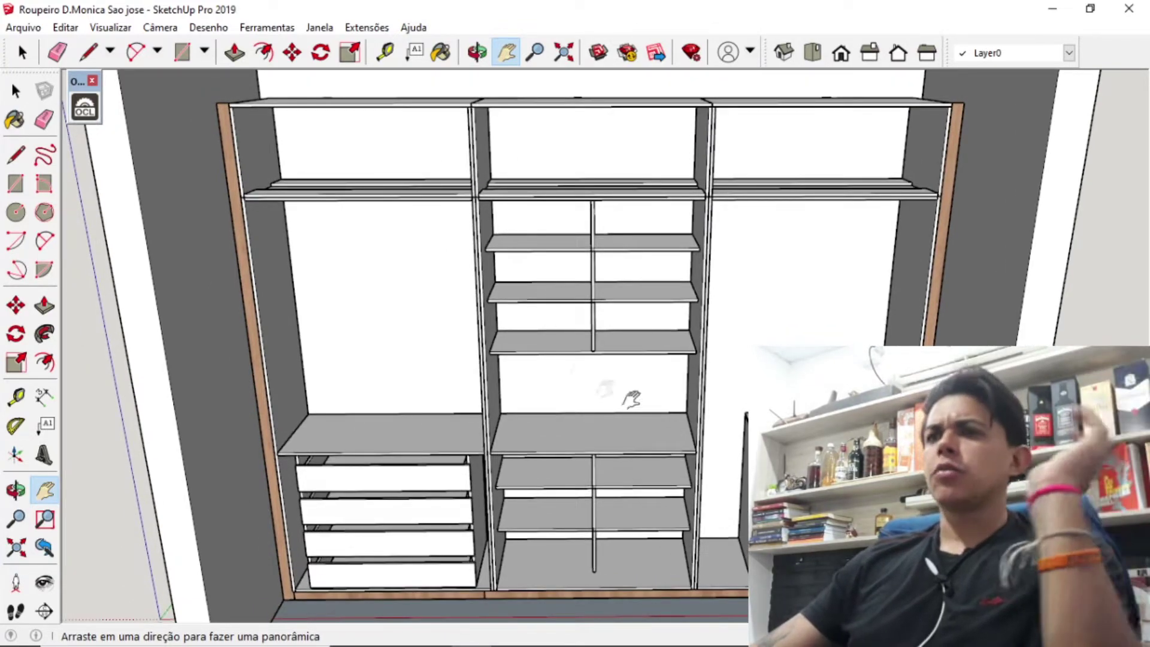
pyautogui.scroll(3, 599, 389)
pyautogui.scroll(2, 569, 383)
pyautogui.scroll(2, 542, 383)
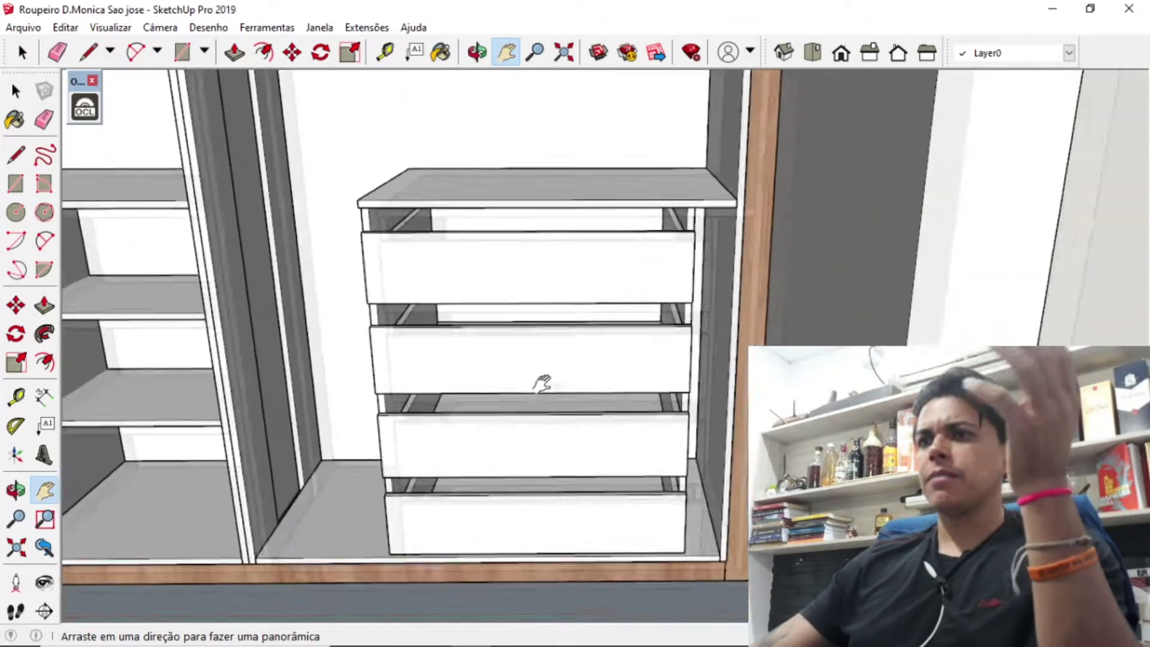
pyautogui.moveTo(542, 383); pyautogui.dragTo(532, 379)
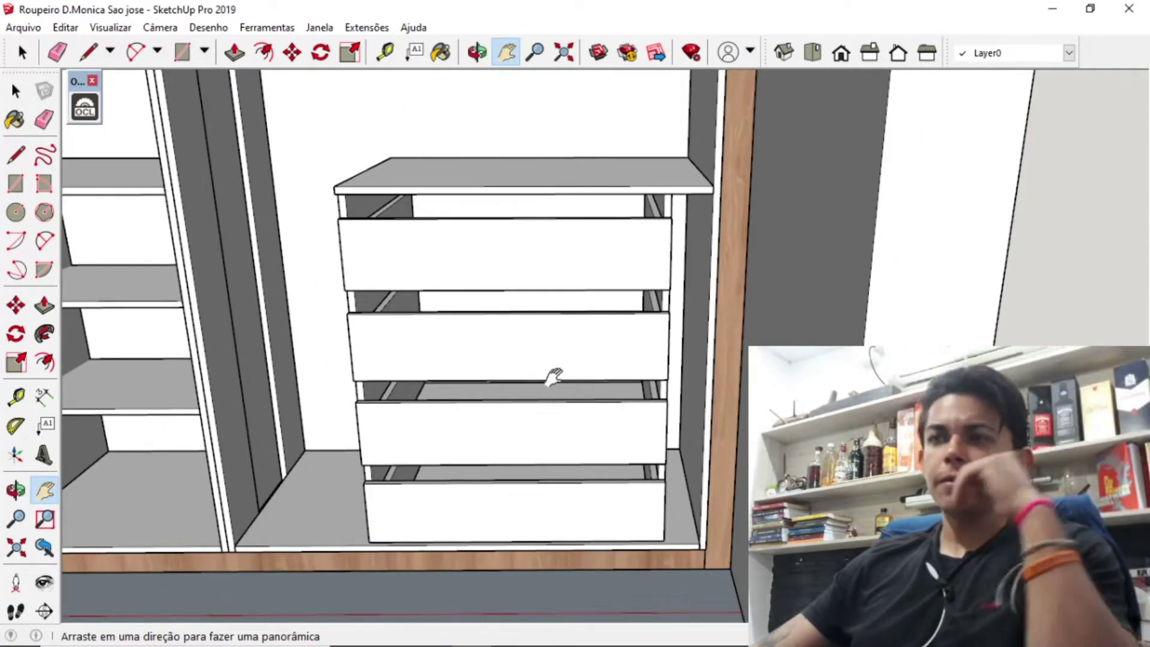
# Step: Orbit and pan to inspect the drawer unit and shelves from the upper left
pyautogui.click(477, 55)
pyautogui.moveTo(526, 239)
pyautogui.mouseDown()
pyautogui.moveTo(579, 249)
pyautogui.moveTo(587, 257)
pyautogui.moveTo(569, 274)
pyautogui.mouseUp()
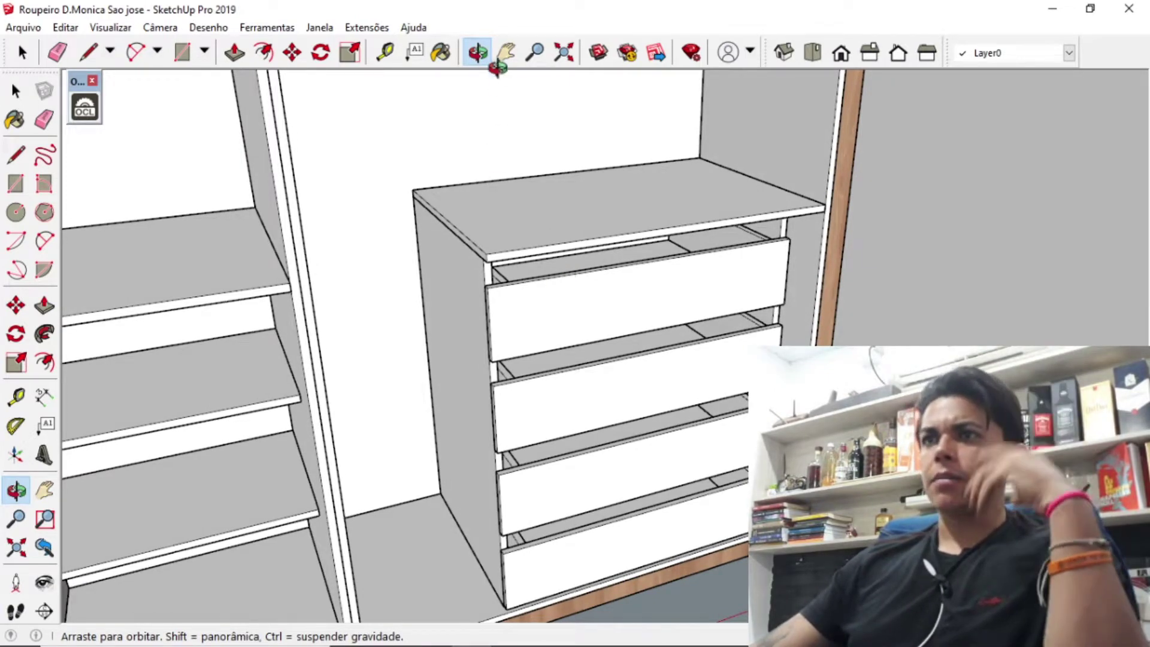
pyautogui.click(505, 55)
pyautogui.moveTo(449, 193)
pyautogui.mouseDown()
pyautogui.moveTo(437, 303)
pyautogui.moveTo(539, 309)
pyautogui.moveTo(493, 367)
pyautogui.moveTo(585, 403)
pyautogui.moveTo(606, 426)
pyautogui.mouseUp()
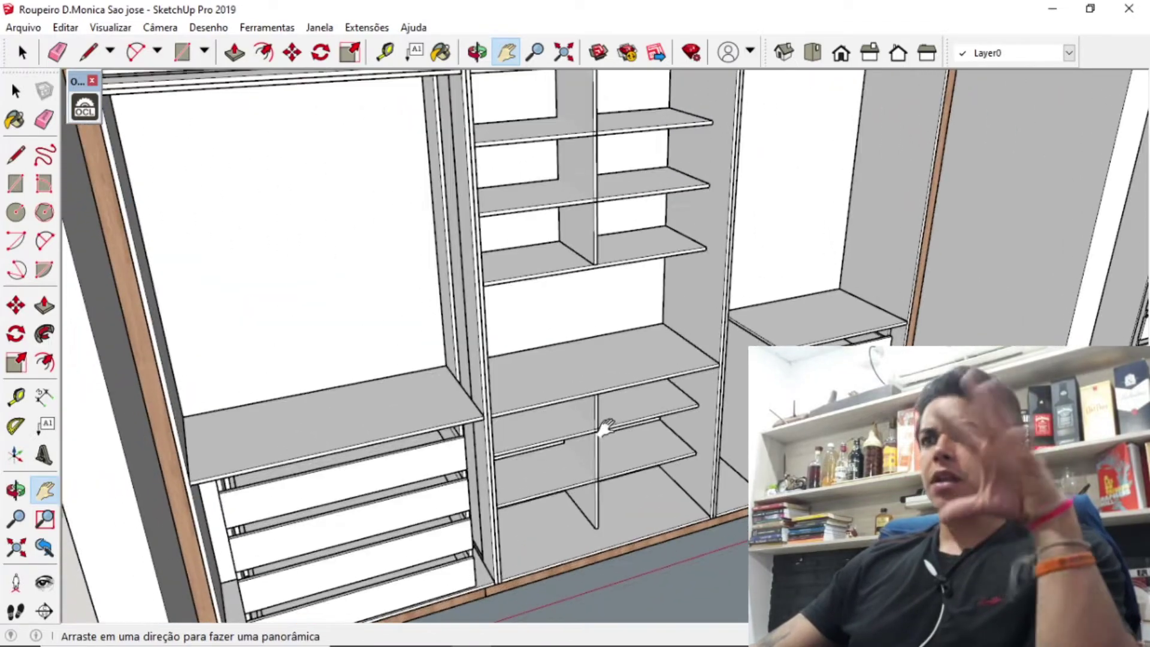
pyautogui.click(488, 55)
pyautogui.moveTo(578, 193)
pyautogui.mouseDown()
pyautogui.moveTo(483, 226)
pyautogui.moveTo(496, 123)
pyautogui.mouseUp()
pyautogui.click(505, 52)
pyautogui.moveTo(470, 231); pyautogui.dragTo(488, 313)
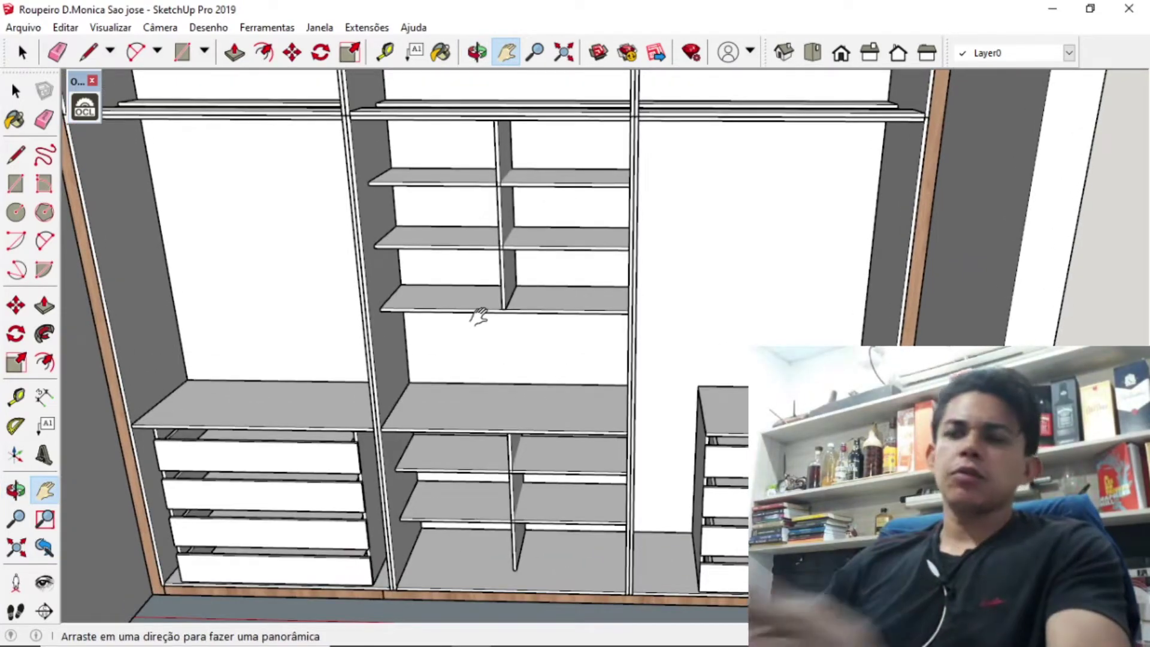
pyautogui.scroll(-1, 496, 332)
pyautogui.scroll(-1, 496, 333)
pyautogui.moveTo(487, 329); pyautogui.dragTo(500, 367)
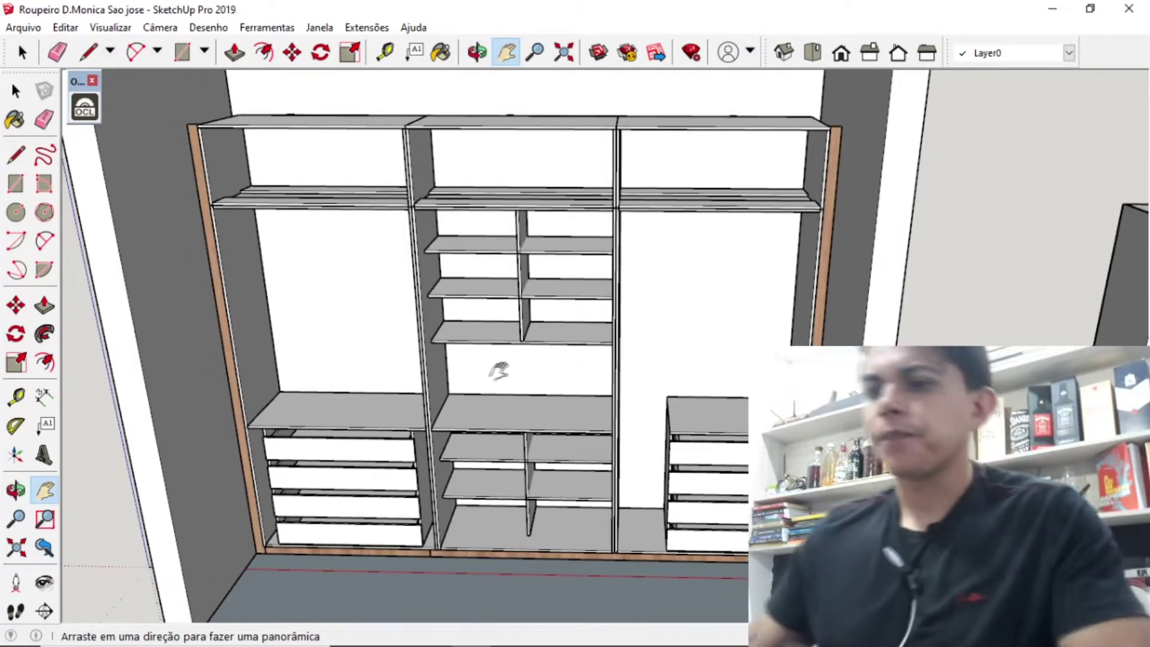
# Step: Orbit to face the wardrobe directly and look down over its shelves
pyautogui.press('o')
pyautogui.moveTo(390, 411)
pyautogui.mouseDown()
pyautogui.moveTo(461, 370)
pyautogui.moveTo(431, 367)
pyautogui.moveTo(466, 392)
pyautogui.mouseUp()
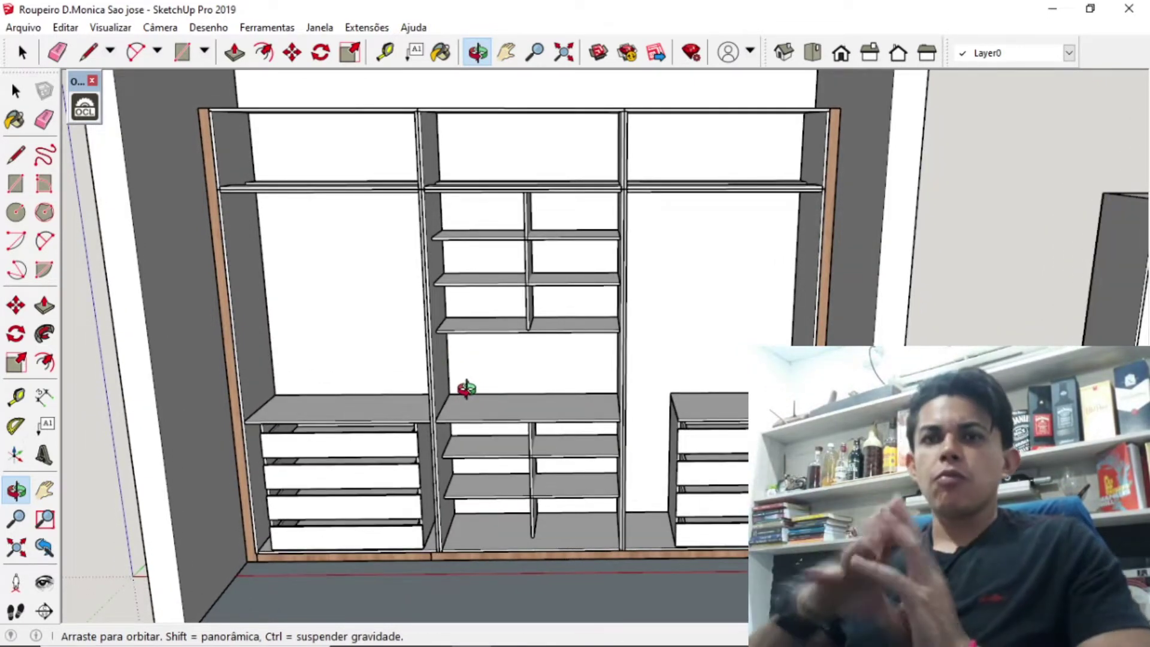
pyautogui.moveTo(623, 431); pyautogui.dragTo(550, 91)
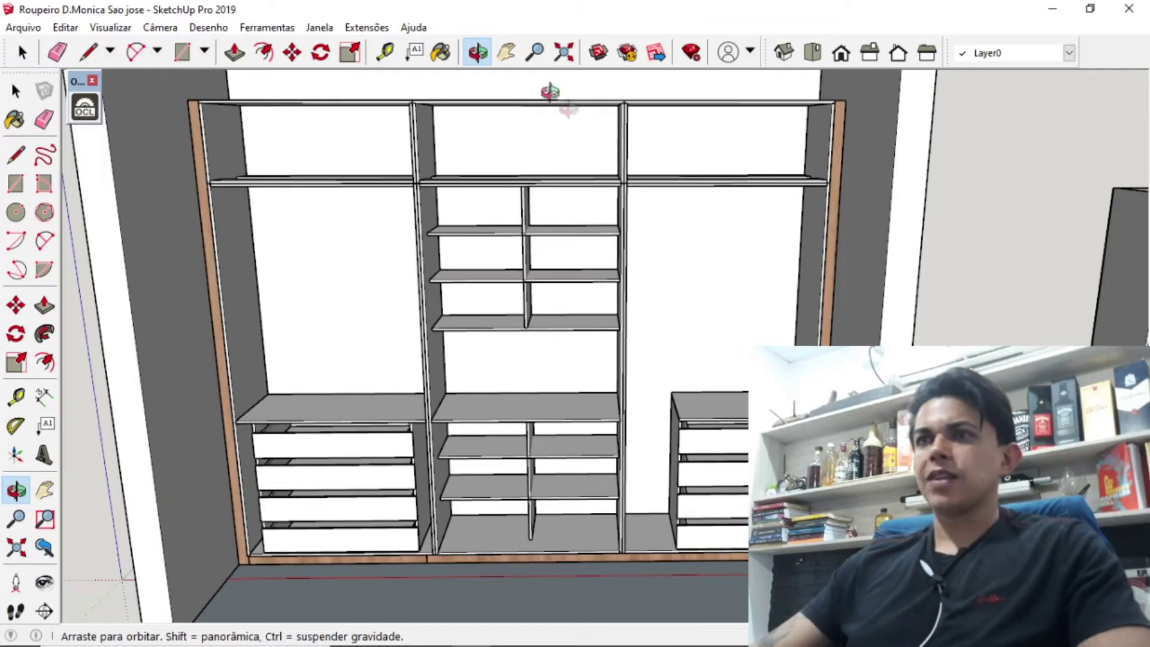
pyautogui.keyDown('shift'); pyautogui.moveTo(543, 257); pyautogui.dragTo(606, 547); pyautogui.keyUp('shift')
pyautogui.moveTo(500, 534); pyautogui.dragTo(532, 533)
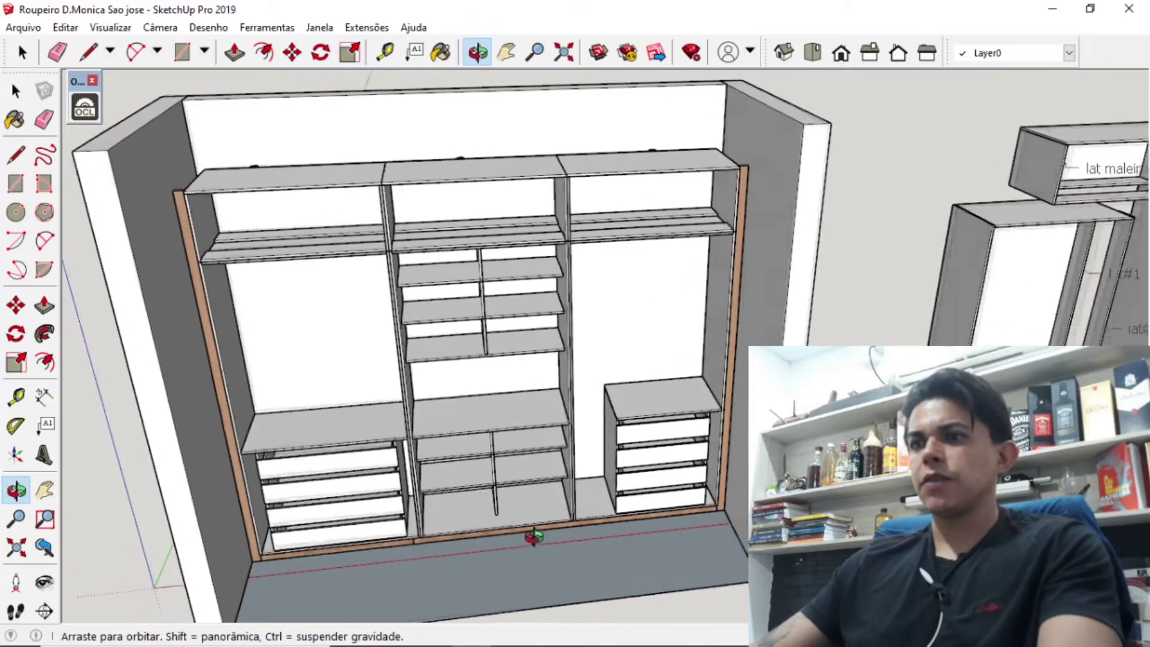
pyautogui.scroll(3, 629, 528)
pyautogui.moveTo(629, 528); pyautogui.dragTo(525, 496)
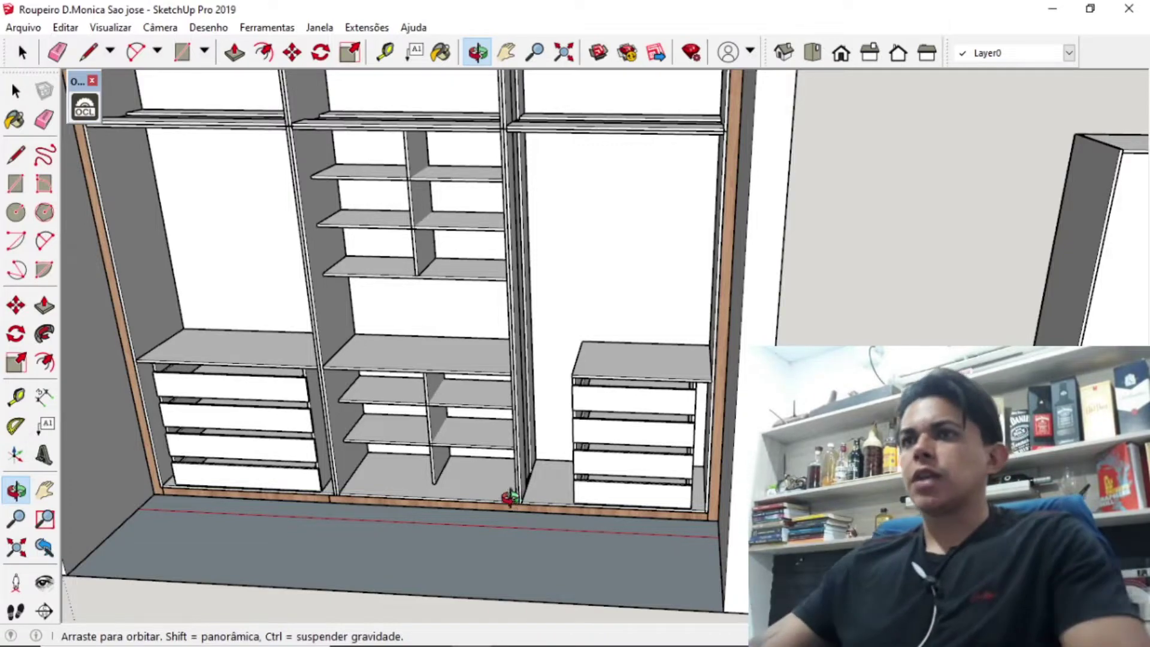
pyautogui.click(506, 52)
pyautogui.moveTo(490, 163); pyautogui.dragTo(514, 223)
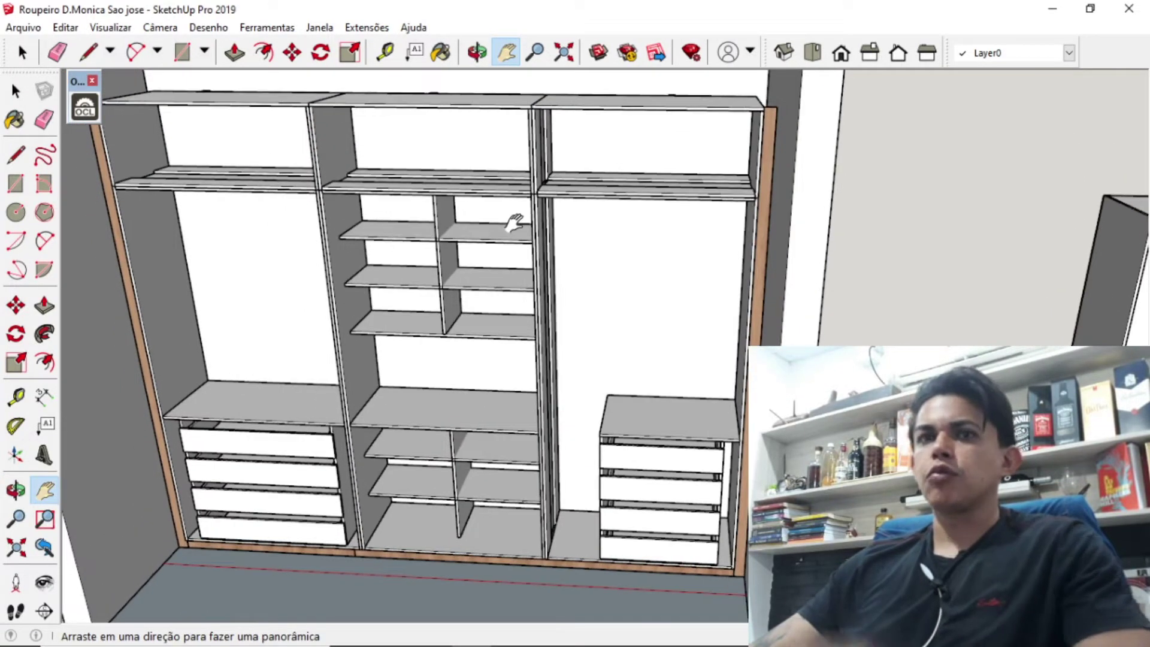
# Step: Orbit to a frontal view, shift the wardrobe right, and select all model geometry
pyautogui.moveTo(368, 317); pyautogui.dragTo(578, 276, button='middle')
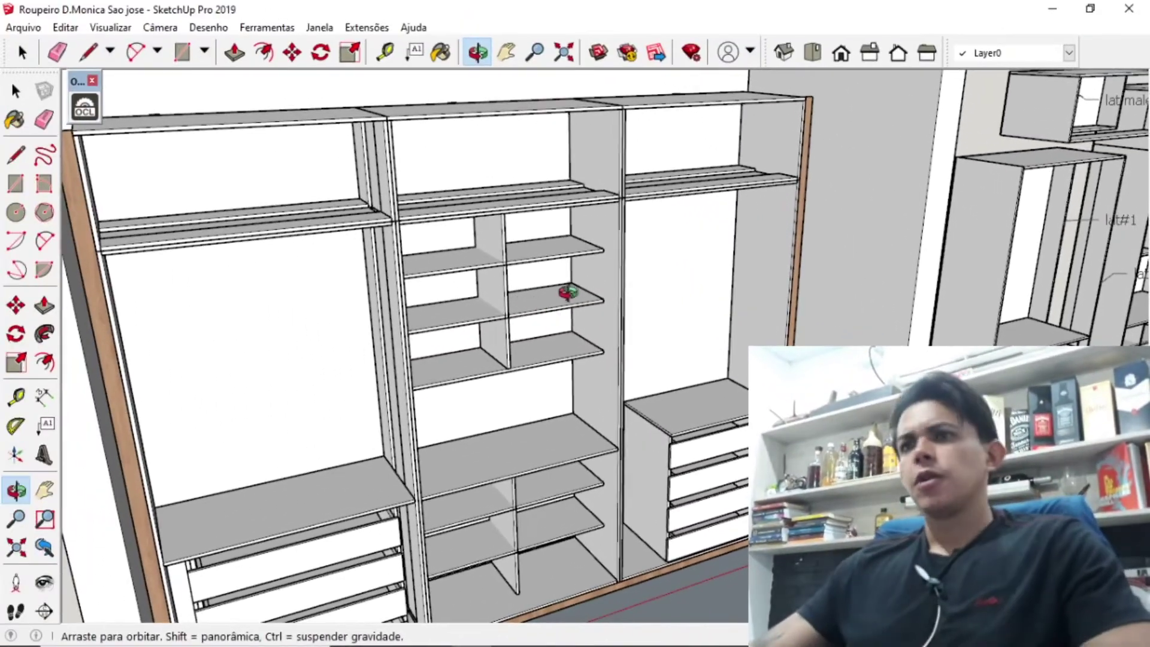
pyautogui.moveTo(568, 292); pyautogui.dragTo(464, 282)
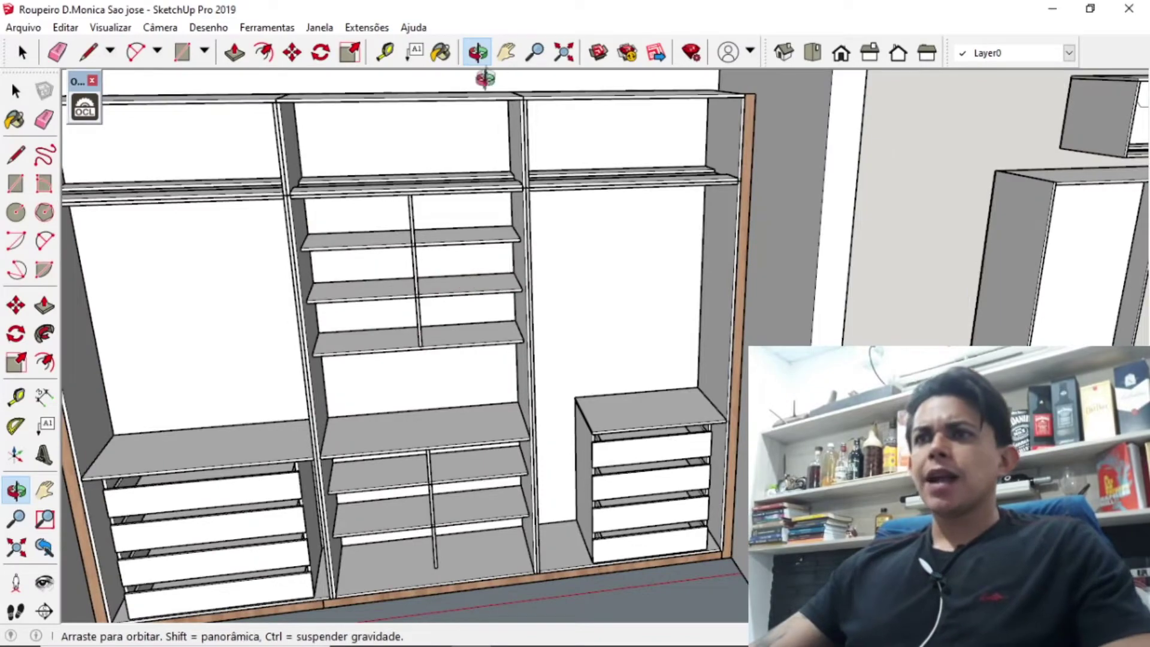
pyautogui.click(506, 53)
pyautogui.moveTo(524, 157); pyautogui.dragTo(645, 159)
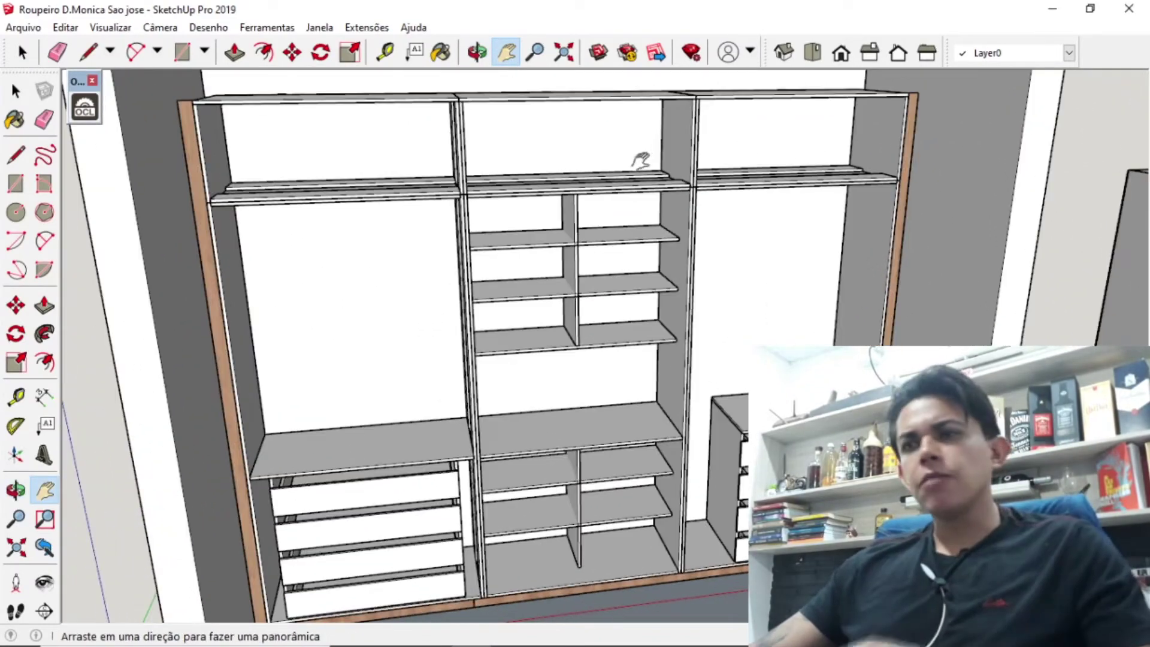
pyautogui.scroll(2, 854, 488)
pyautogui.scroll(2, 854, 488)
pyautogui.press('space')
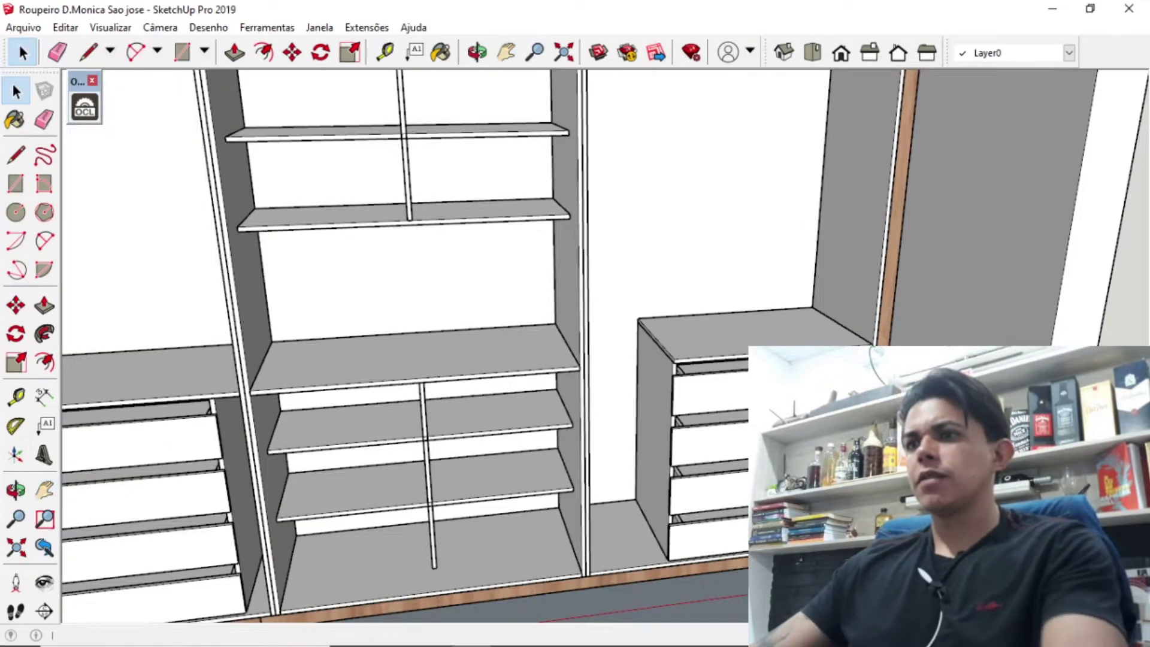
pyautogui.hotkey('ctrl', 'a')
pyautogui.rightClick(749, 115)
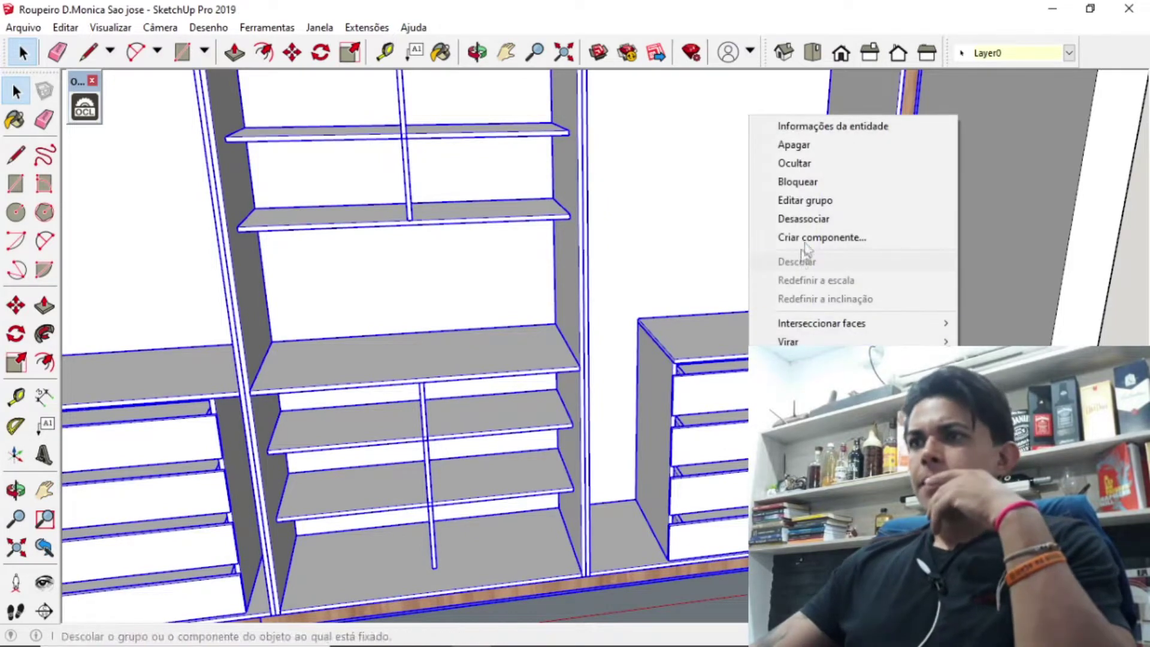
pyautogui.click(804, 248)
pyautogui.scroll(-2, 699, 486)
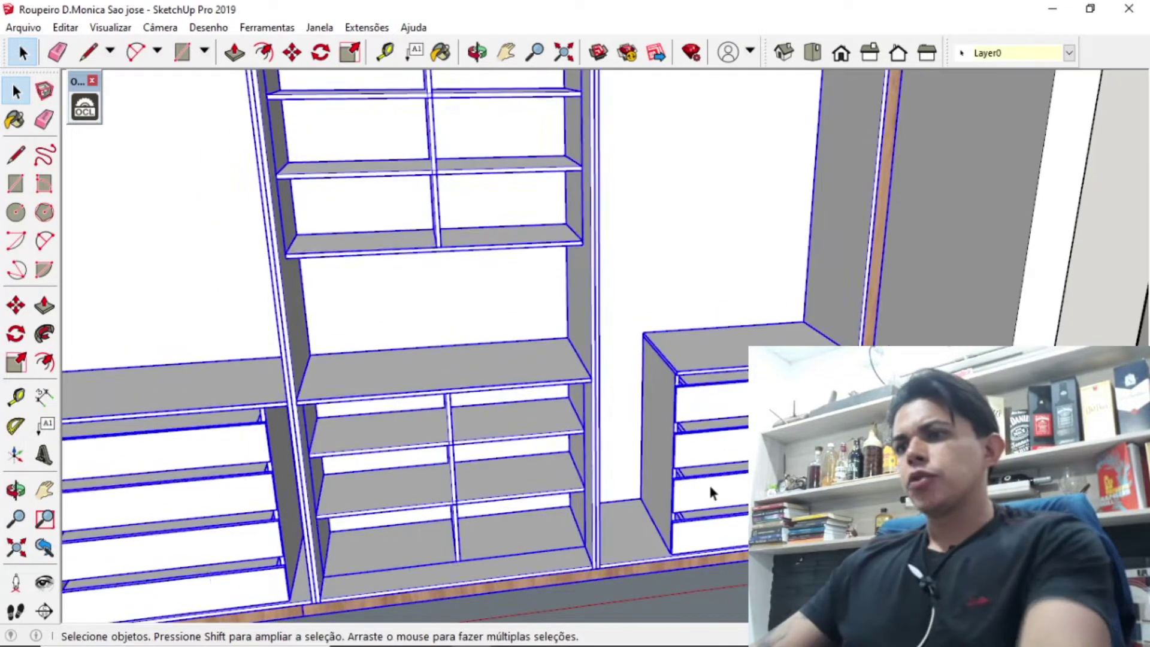
pyautogui.click(708, 484)
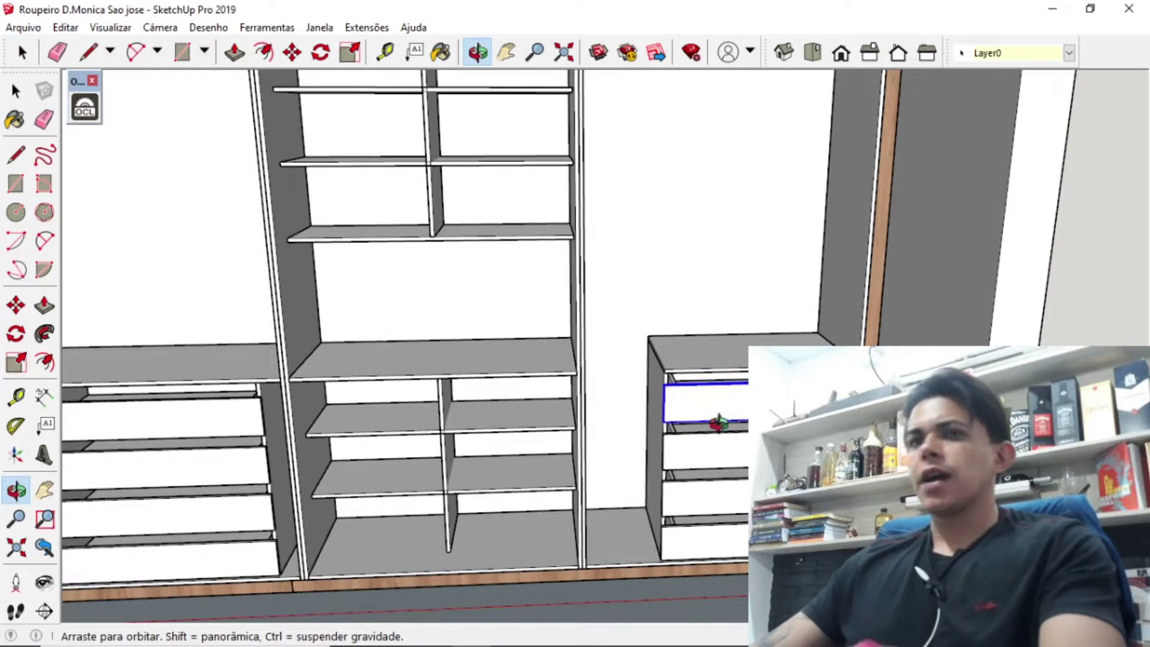
pyautogui.moveTo(720, 404); pyautogui.dragTo(671, 383, button='middle')
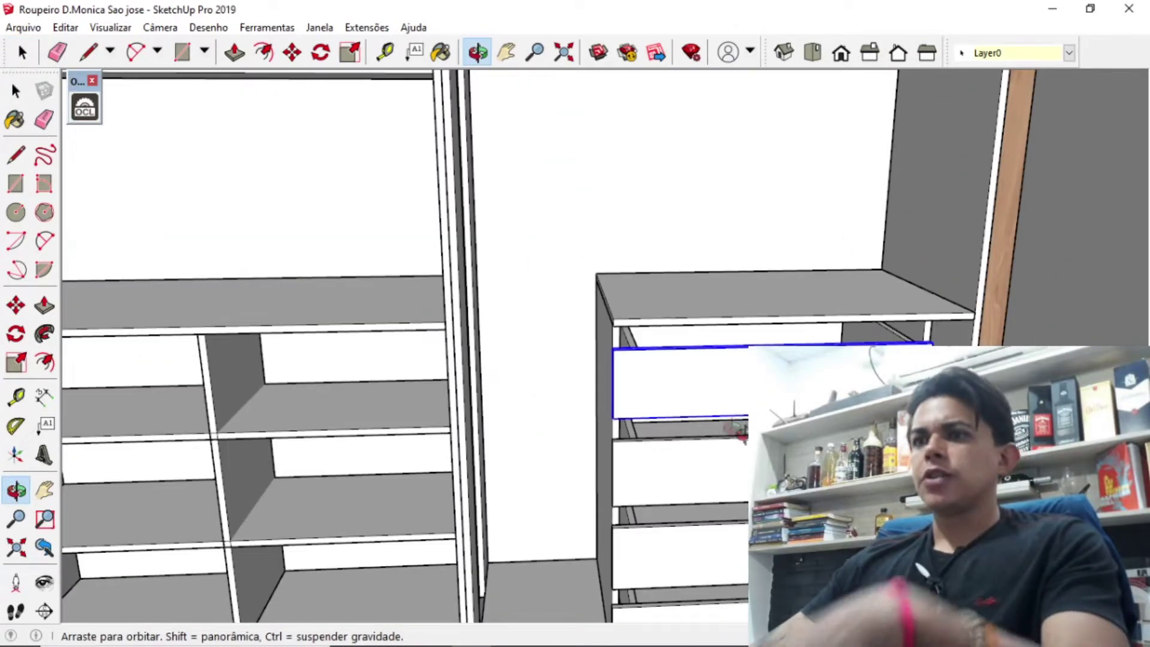
pyautogui.moveTo(680, 487)
pyautogui.mouseDown()
pyautogui.moveTo(688, 472)
pyautogui.moveTo(717, 486)
pyautogui.mouseUp()
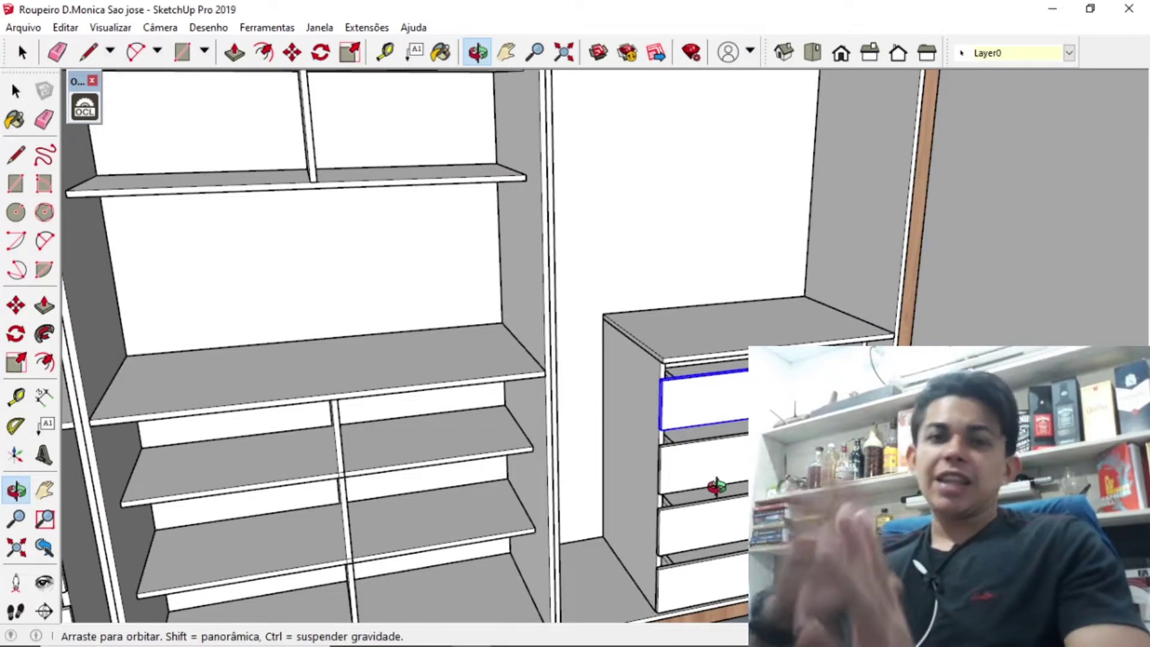
pyautogui.moveTo(716, 486)
pyautogui.mouseDown()
pyautogui.moveTo(660, 475)
pyautogui.moveTo(581, 394)
pyautogui.mouseUp()
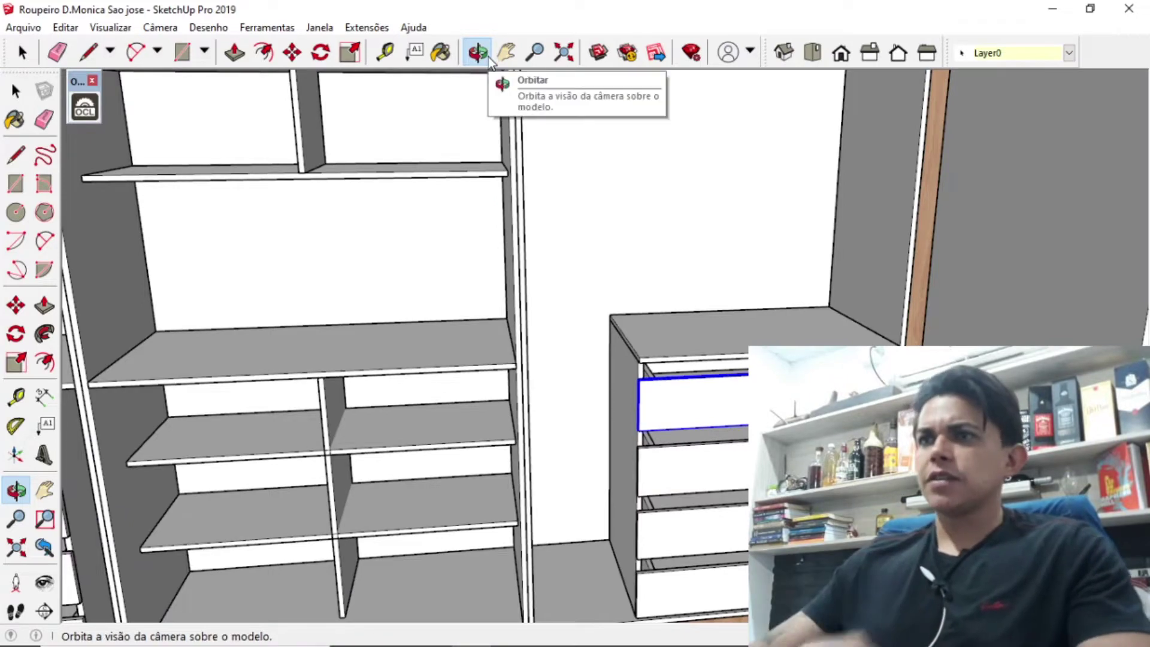
pyautogui.moveTo(608, 369); pyautogui.dragTo(683, 400)
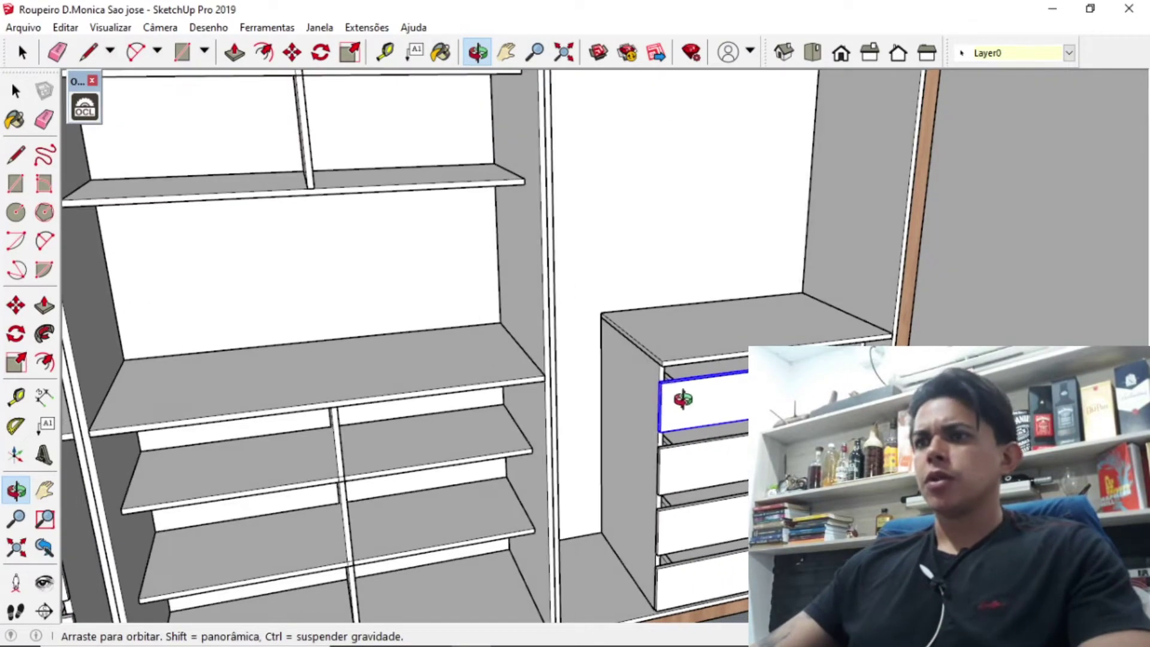
pyautogui.moveTo(506, 240)
pyautogui.keyDown('shift'); pyautogui.mouseDown()
pyautogui.moveTo(495, 295)
pyautogui.moveTo(578, 411)
pyautogui.moveTo(554, 399)
pyautogui.moveTo(451, 443)
pyautogui.moveTo(526, 620)
pyautogui.mouseUp(); pyautogui.keyUp('shift')
pyautogui.press('t')
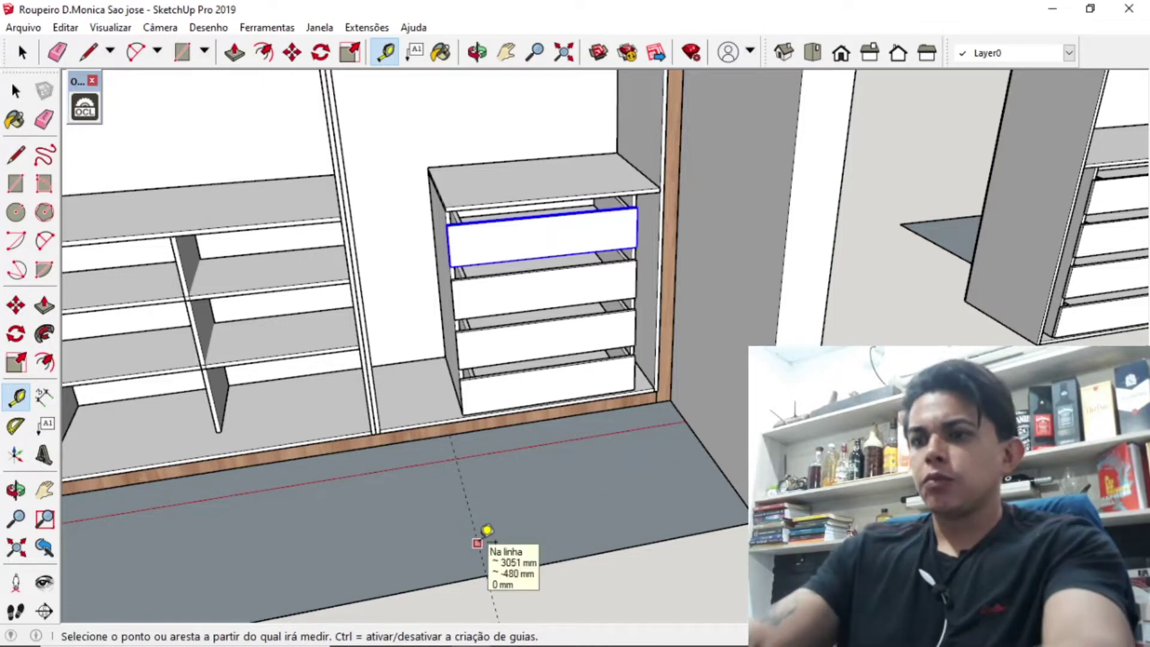
# Step: Draw a floor rectangle in front of the drawer unit and push it into a thin slab
pyautogui.scroll(3, 623, 521)
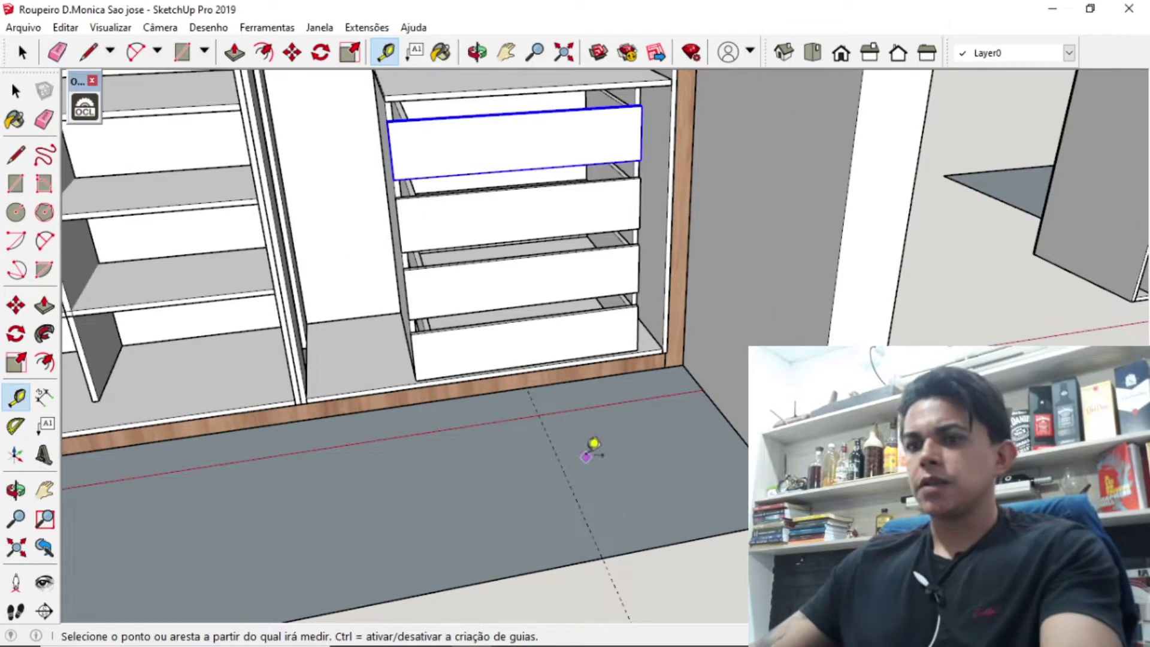
pyautogui.press('r')
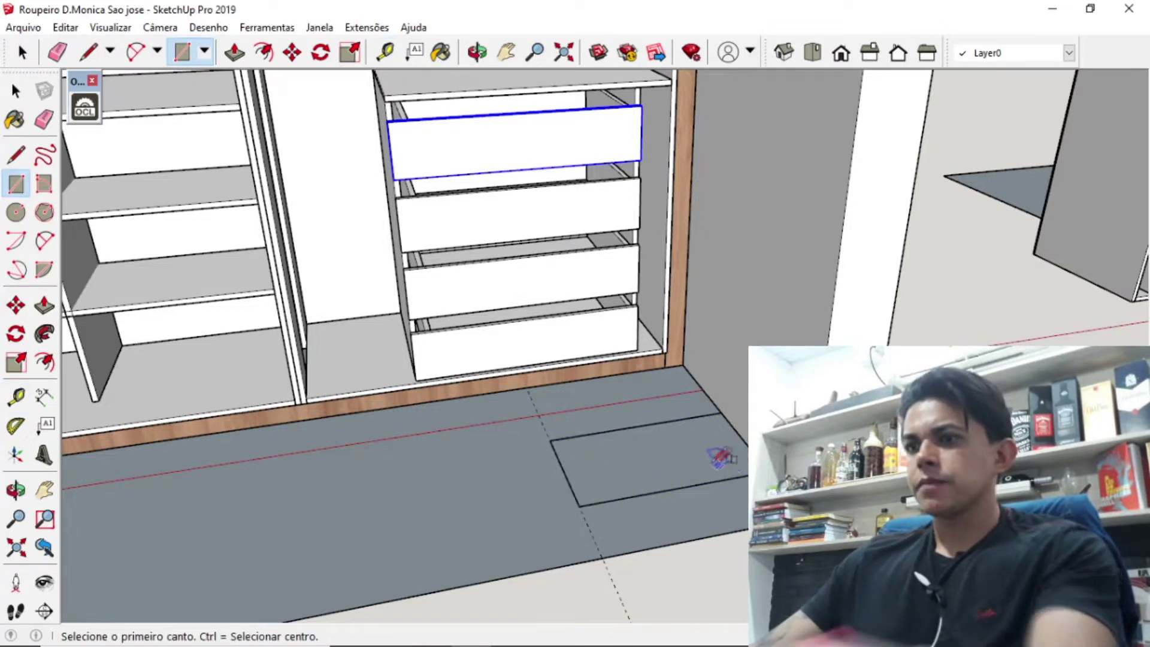
pyautogui.press('p')
pyautogui.click(682, 458)
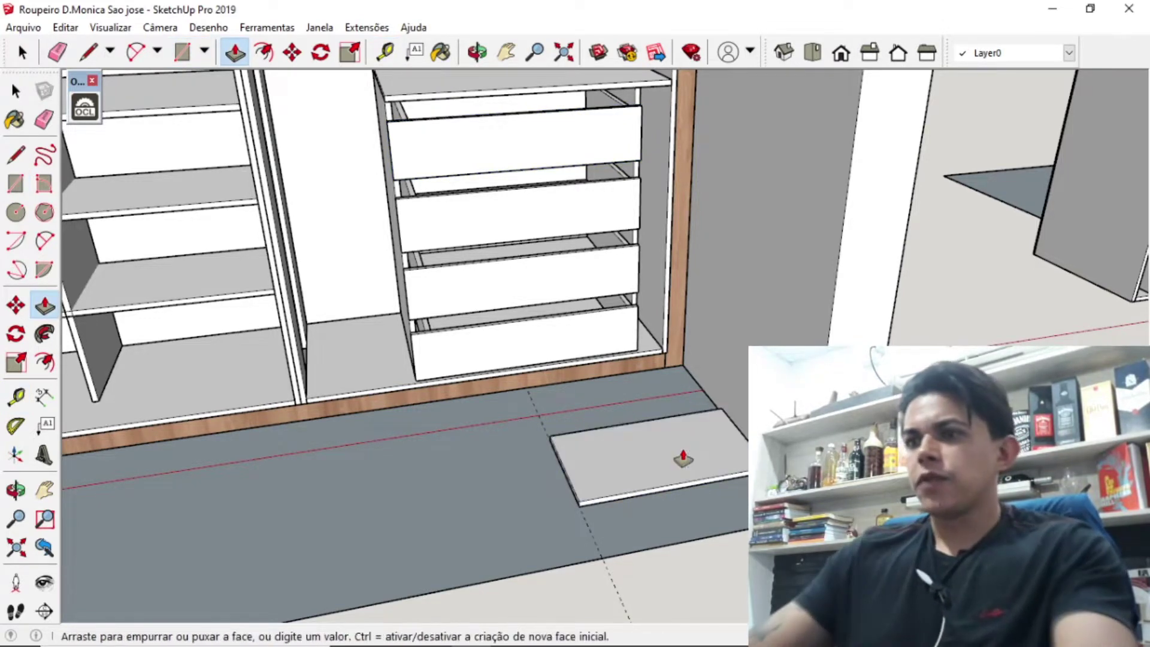
pyautogui.moveTo(705, 480)
pyautogui.mouseDown(button='middle')
pyautogui.moveTo(609, 495)
pyautogui.moveTo(660, 458)
pyautogui.moveTo(596, 495)
pyautogui.mouseUp(button='middle')
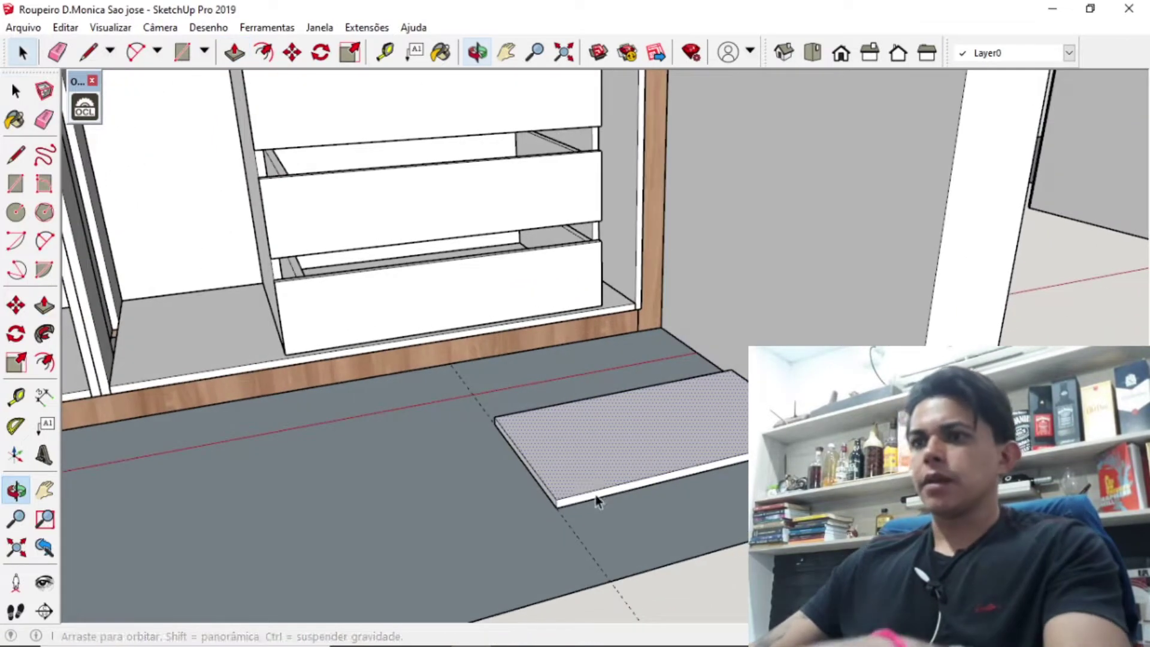
# Step: Select the whole slab with its edges and make it a single group
pyautogui.press('space')
pyautogui.tripleClick(595, 491)
pyautogui.rightClick(598, 491)
pyautogui.click(688, 330)
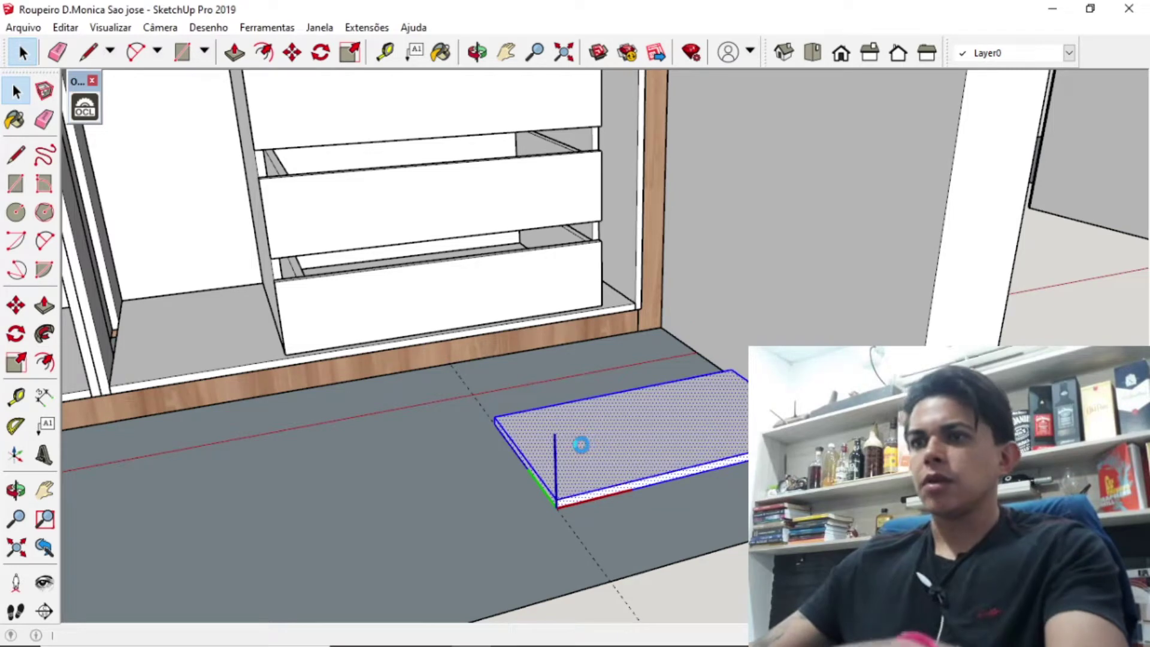
# Step: Place a guide 26 mm from the slab edge and raise a tall side panel there
pyautogui.moveTo(581, 443); pyautogui.dragTo(583, 452, button='middle')
pyautogui.scroll(2, 581, 446)
pyautogui.press('t')
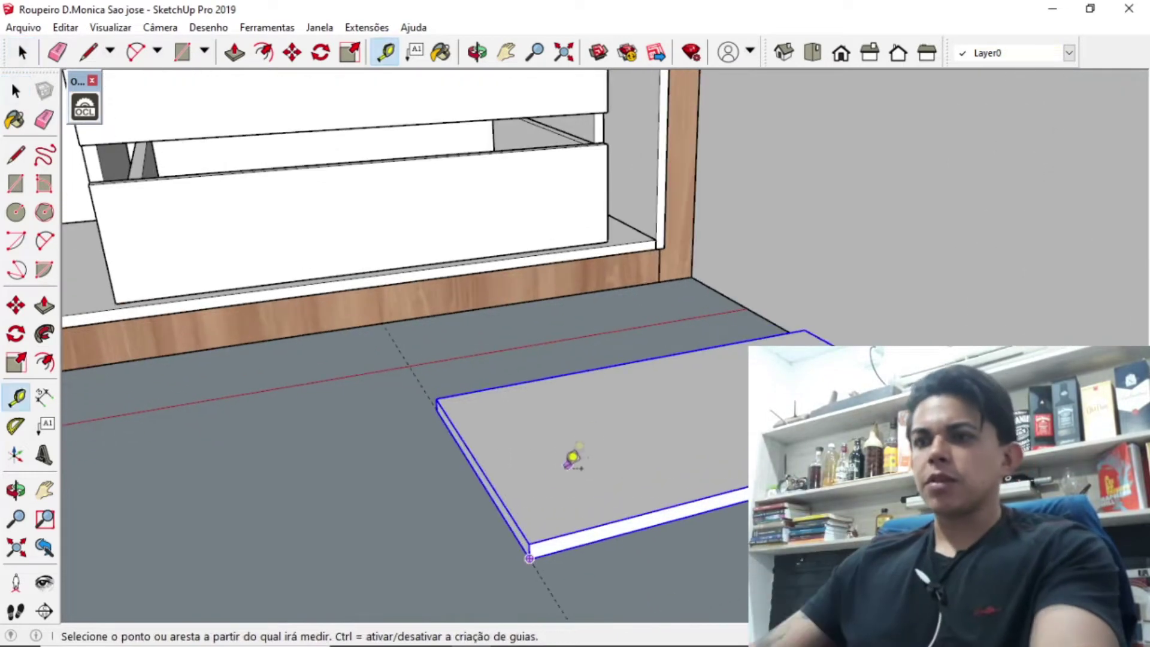
pyautogui.click(552, 513)
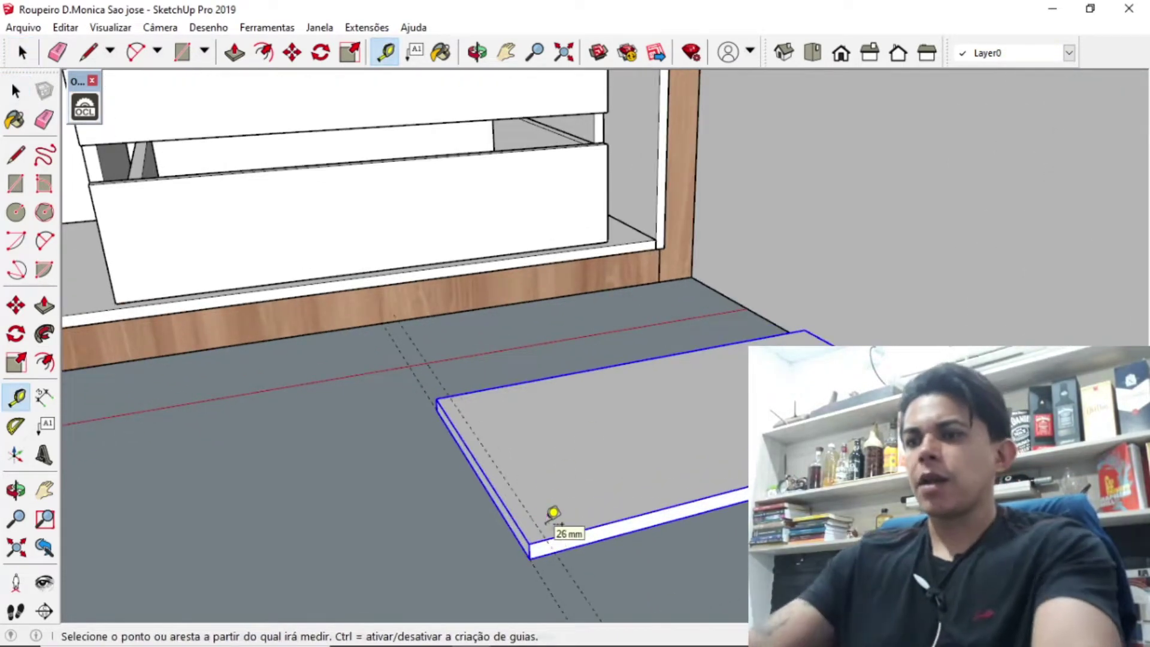
pyautogui.press('r')
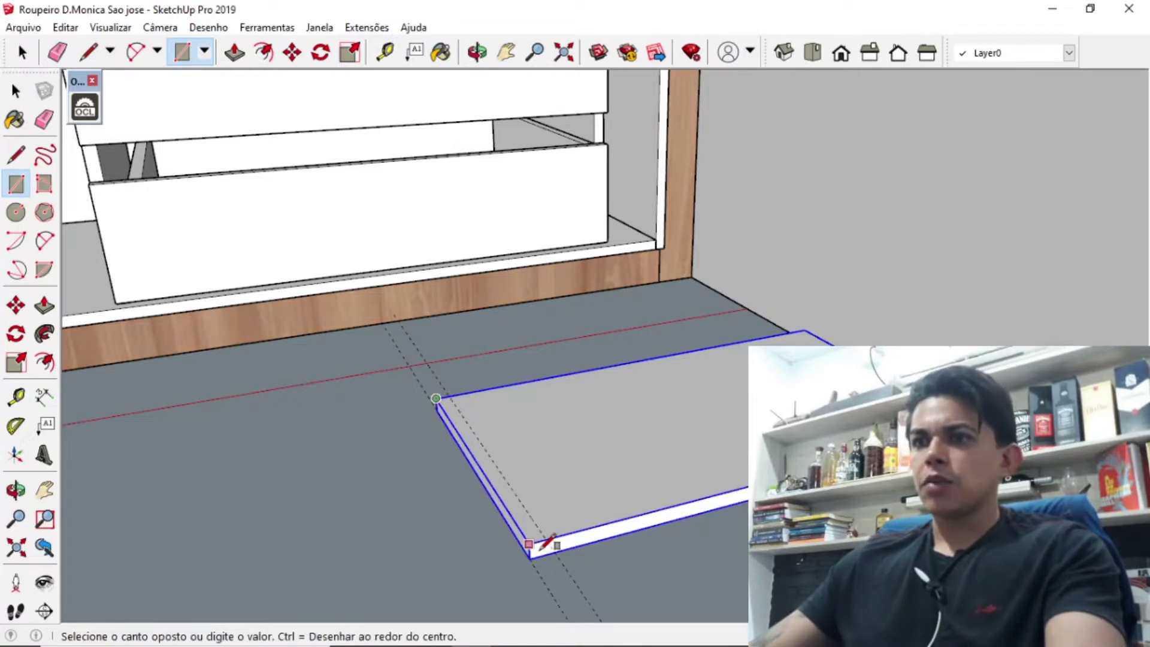
pyautogui.press('p')
pyautogui.moveTo(536, 533); pyautogui.dragTo(547, 261)
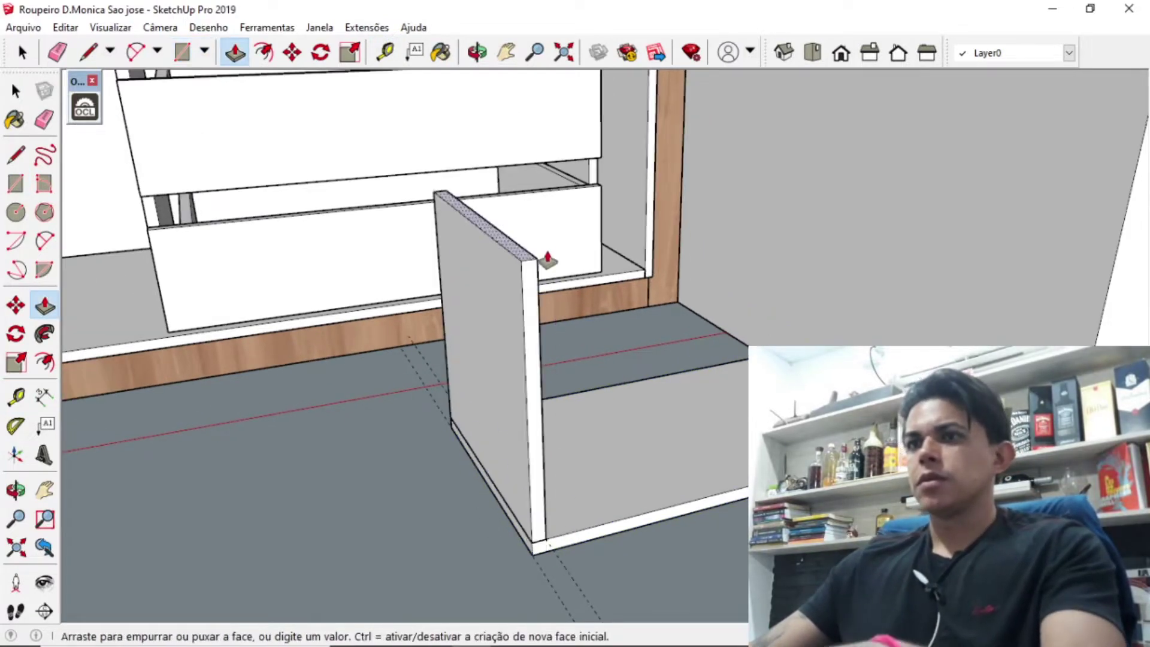
# Step: Group the side panel and copy it to the slab's far end
pyautogui.press('space')
pyautogui.tripleClick(515, 304)
pyautogui.rightClick(520, 307)
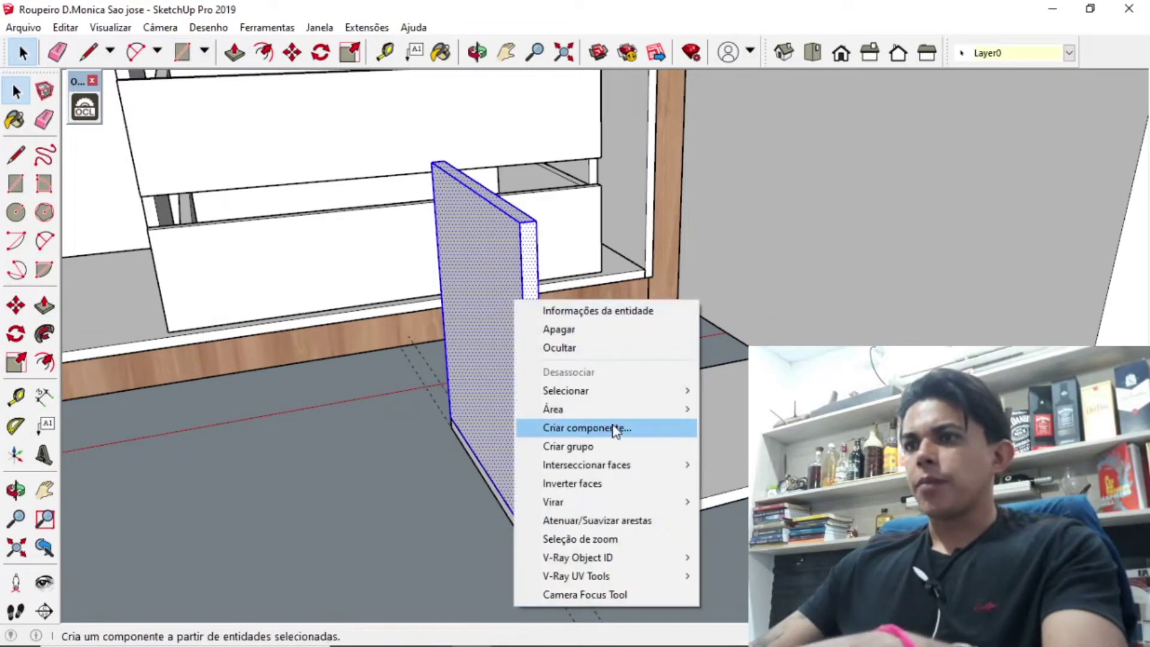
pyautogui.click(614, 427)
pyautogui.press('m')
pyautogui.click(545, 538)
pyautogui.press('ctrl')
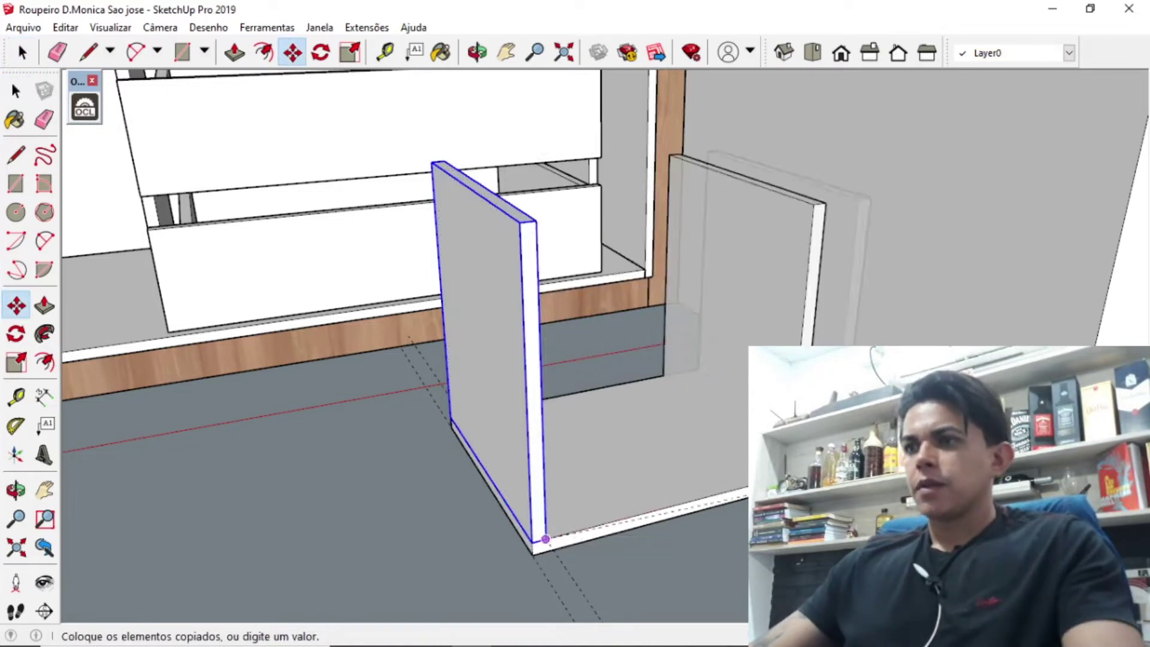
pyautogui.click(874, 506)
pyautogui.moveTo(874, 506); pyautogui.dragTo(988, 634, button='middle')
pyautogui.moveTo(599, 360); pyautogui.dragTo(561, 321, button='middle')
# Step: Draw a top rectangle across both panels, extrude it into a top slab, and select it
pyautogui.press('r')
pyautogui.press('space')
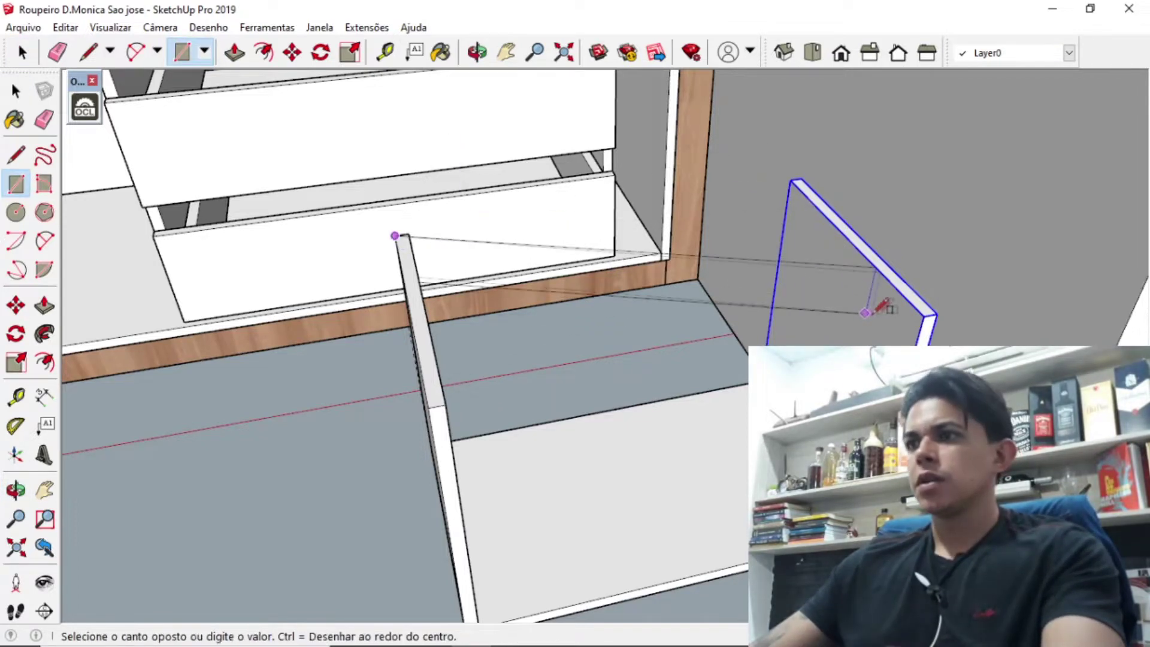
pyautogui.click(937, 313)
pyautogui.press('p')
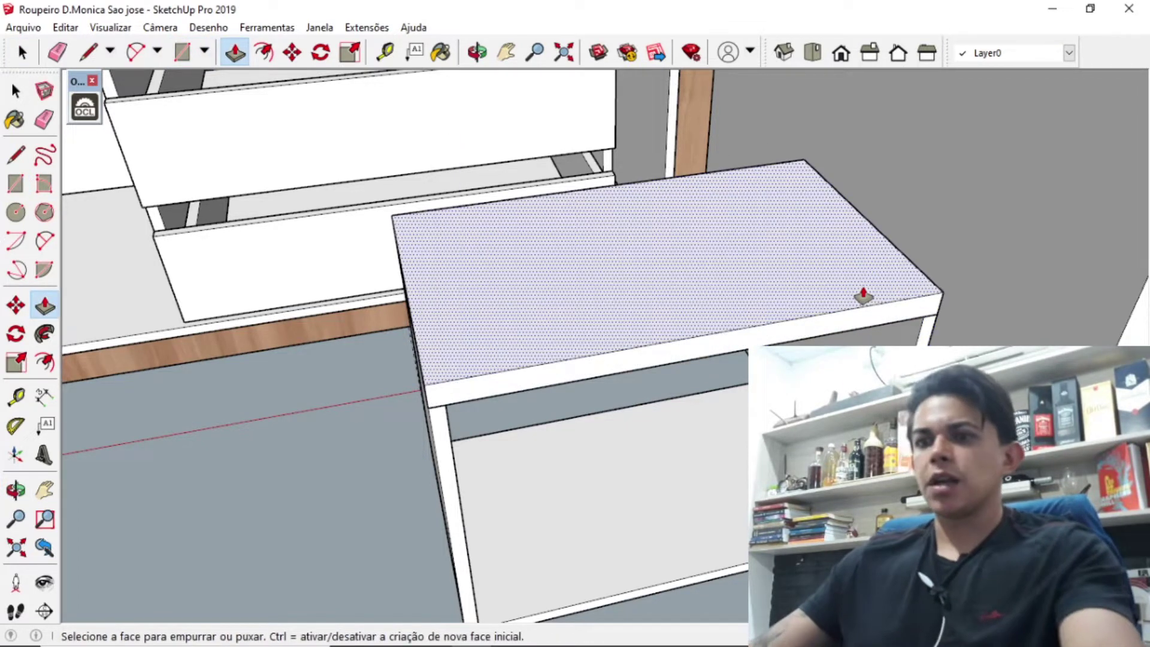
pyautogui.press('space')
pyautogui.tripleClick(819, 293)
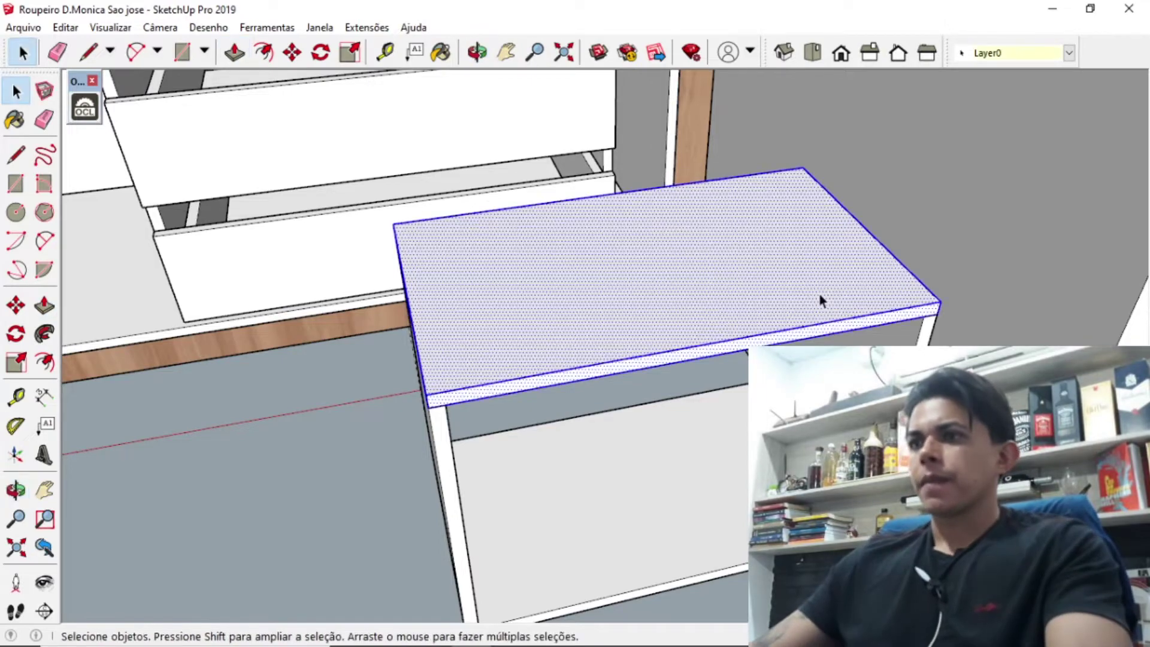
pyautogui.rightClick(819, 293)
pyautogui.scroll(-3, 819, 293)
pyautogui.moveTo(820, 292); pyautogui.dragTo(718, 299, button='middle')
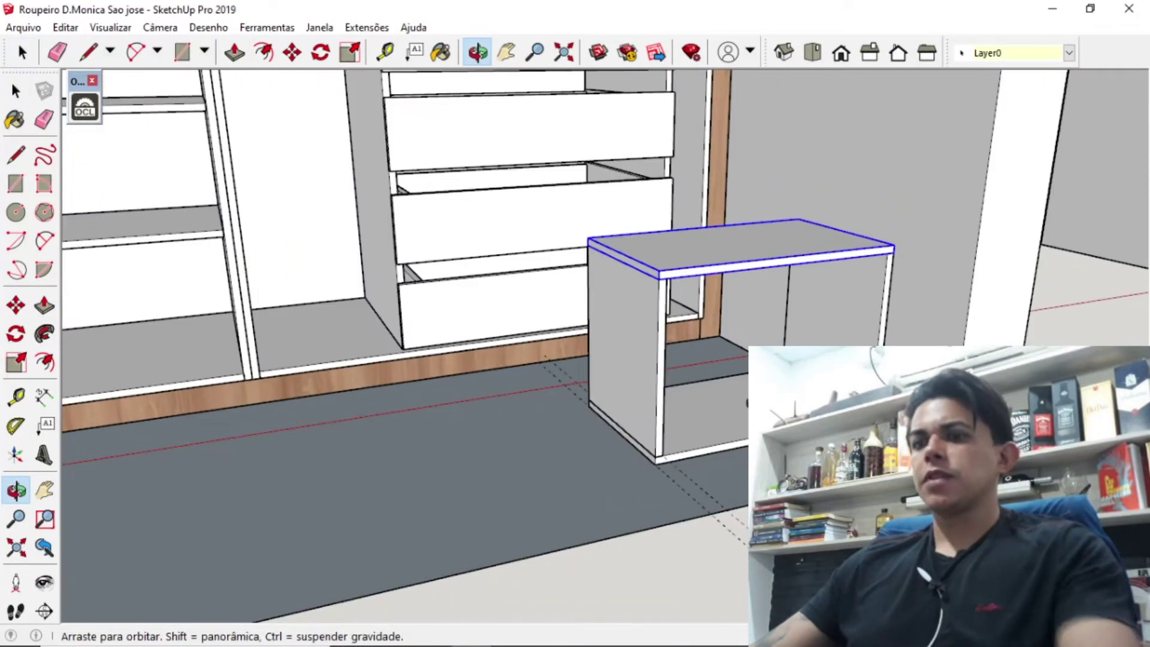
# Step: Orbit around the bench to view it beside the drawer unit from several angles
pyautogui.keyDown('shift'); pyautogui.moveTo(588, 542); pyautogui.dragTo(590, 430, button='middle'); pyautogui.keyUp('shift')
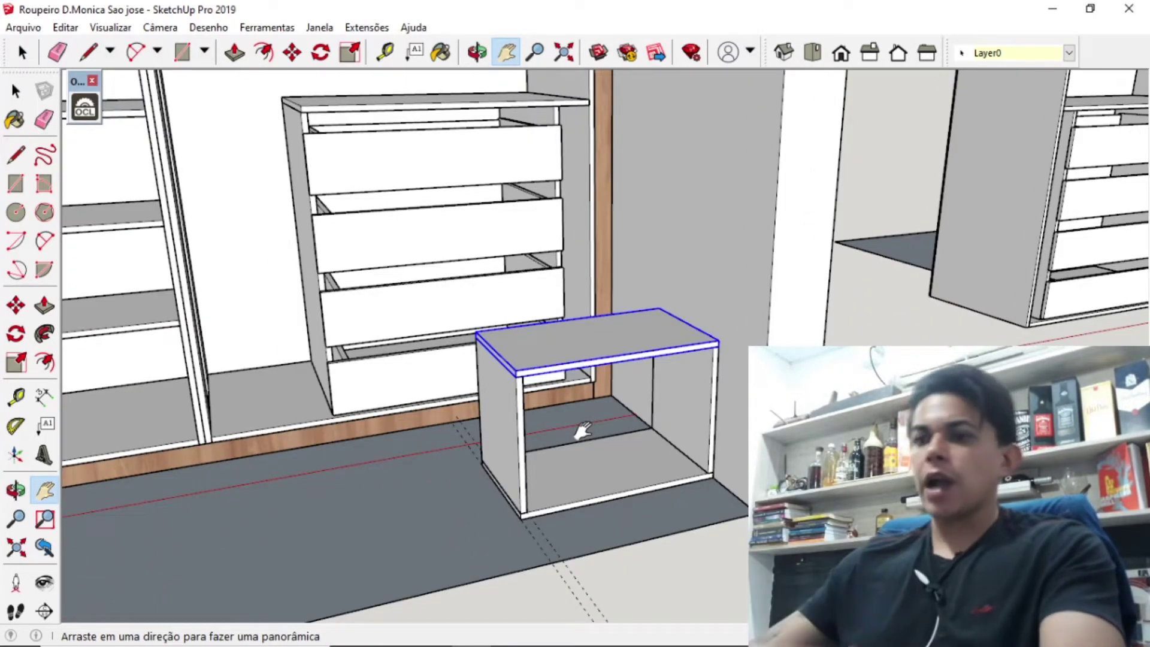
pyautogui.moveTo(582, 430); pyautogui.dragTo(608, 448, button='middle')
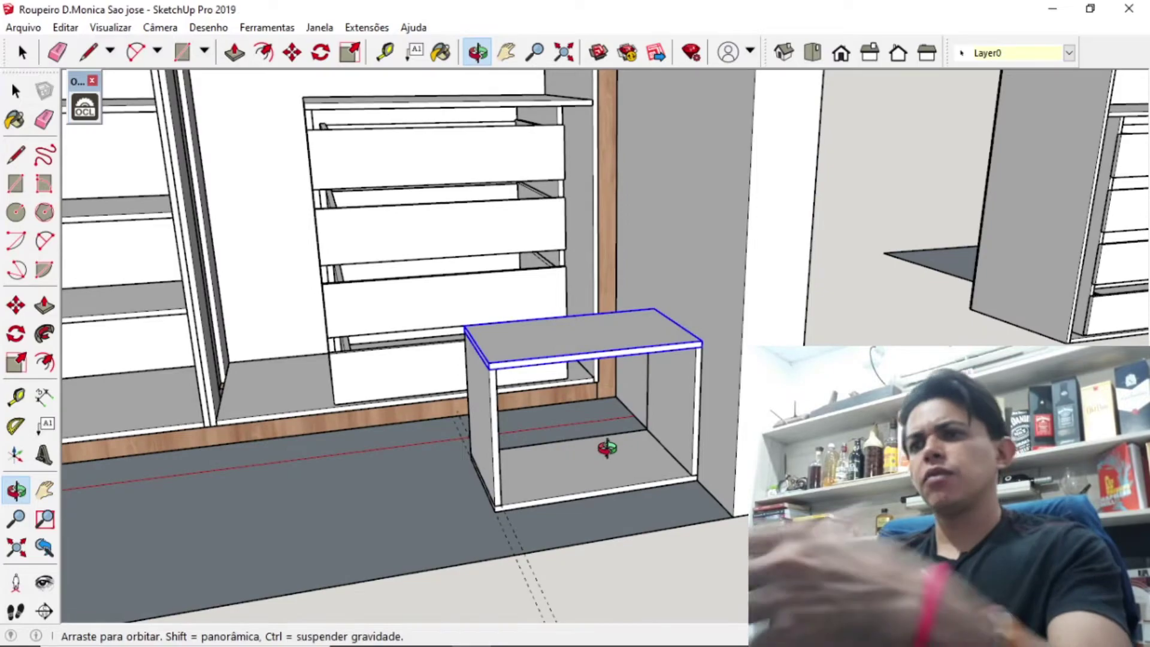
pyautogui.moveTo(606, 448)
pyautogui.mouseDown(button='middle')
pyautogui.moveTo(716, 479)
pyautogui.moveTo(641, 510)
pyautogui.moveTo(546, 527)
pyautogui.mouseUp(button='middle')
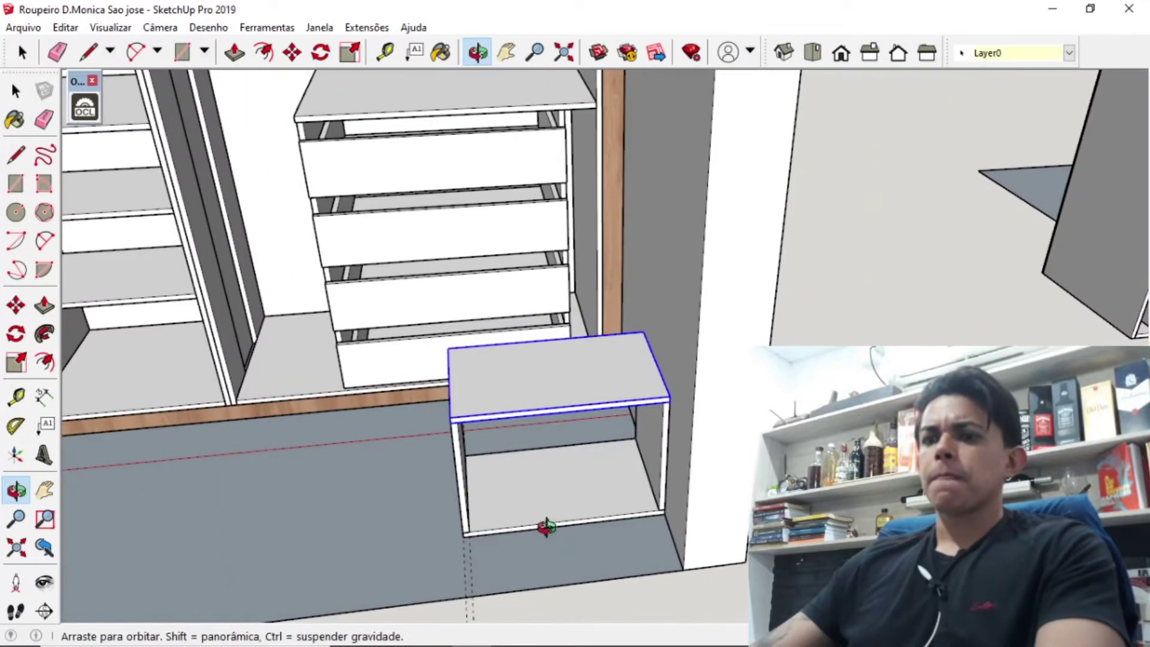
pyautogui.keyDown('shift'); pyautogui.moveTo(471, 482); pyautogui.dragTo(437, 470, button='middle'); pyautogui.keyUp('shift')
pyautogui.moveTo(423, 160)
pyautogui.mouseDown(button='middle')
pyautogui.moveTo(381, 231)
pyautogui.moveTo(361, 214)
pyautogui.mouseUp(button='middle')
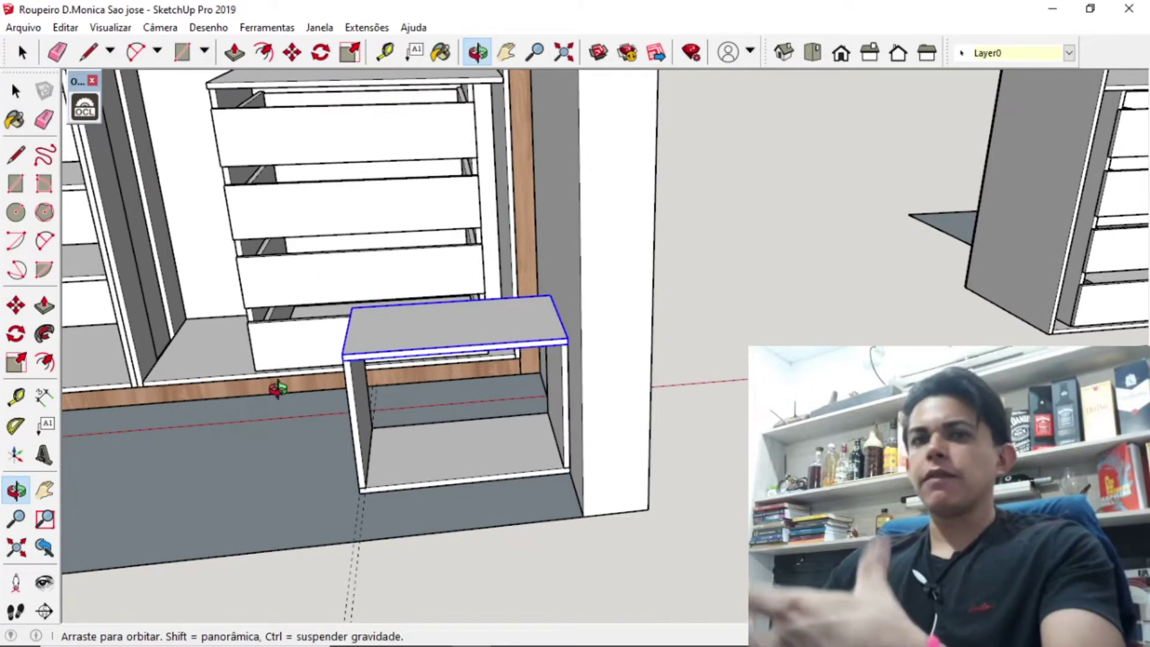
pyautogui.moveTo(326, 379)
pyautogui.mouseDown()
pyautogui.moveTo(329, 416)
pyautogui.moveTo(371, 411)
pyautogui.mouseUp()
# Step: Pan and zoom to show the left shelving, drawers and bench together
pyautogui.press('h')
pyautogui.moveTo(413, 473)
pyautogui.mouseDown()
pyautogui.moveTo(393, 495)
pyautogui.moveTo(503, 532)
pyautogui.mouseUp()
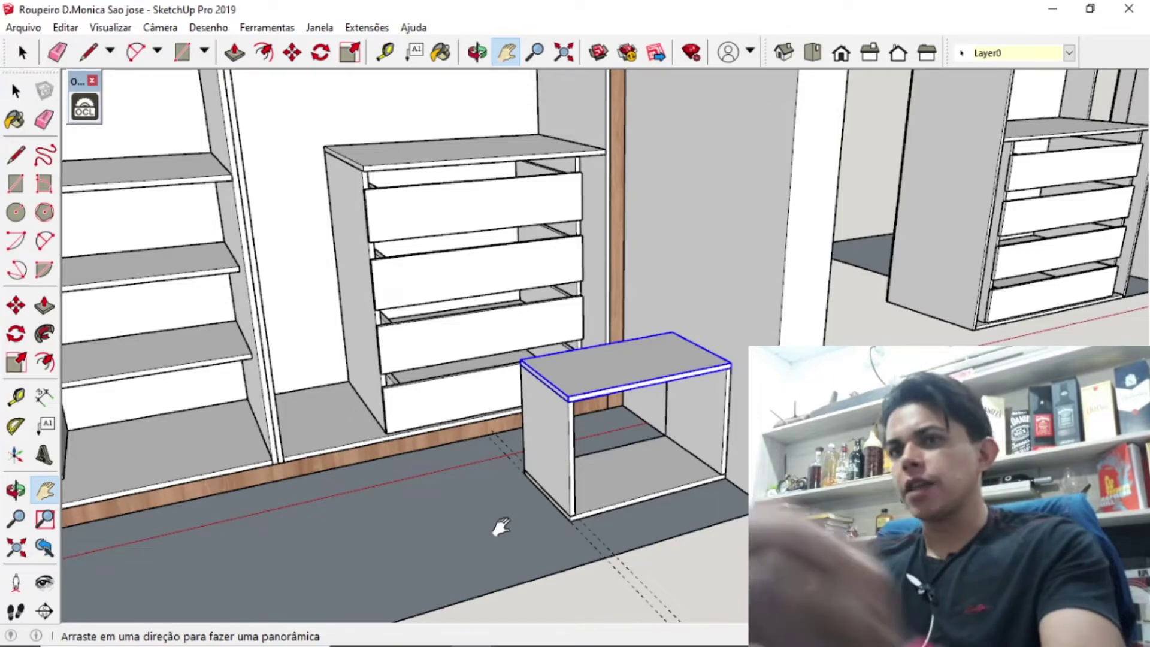
pyautogui.scroll(-2, 479, 514)
pyautogui.moveTo(441, 539); pyautogui.dragTo(596, 546)
pyautogui.scroll(-2, 596, 547)
pyautogui.scroll(2, 728, 515)
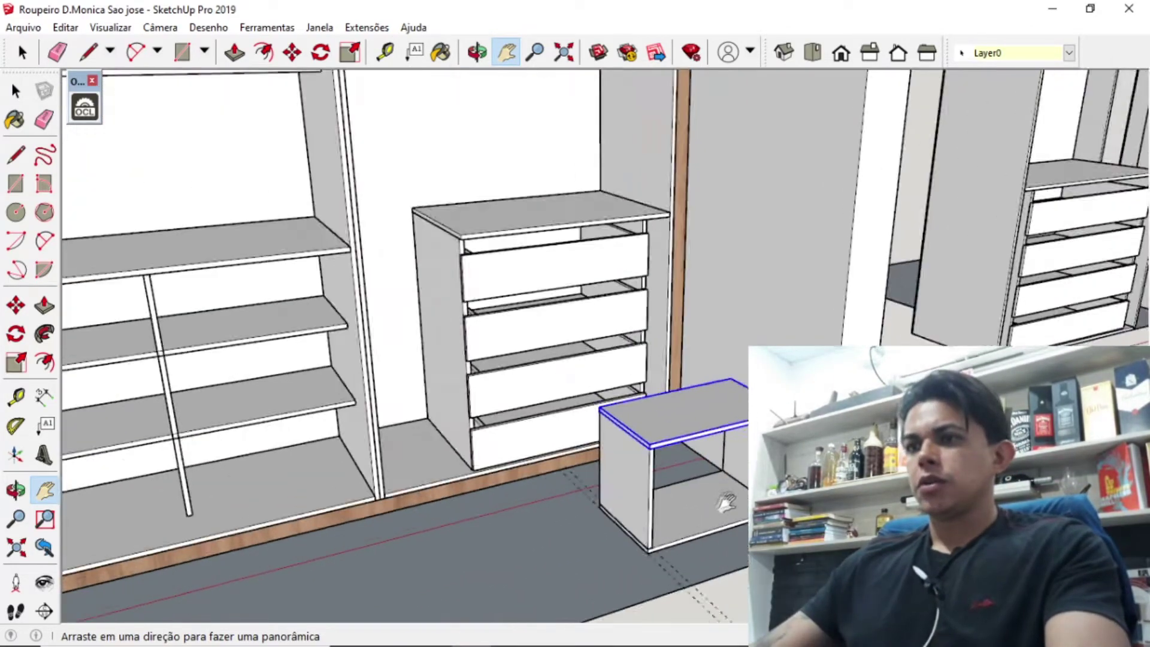
pyautogui.scroll(2, 718, 497)
pyautogui.scroll(2, 480, 497)
pyautogui.scroll(2, 443, 461)
pyautogui.press('space')
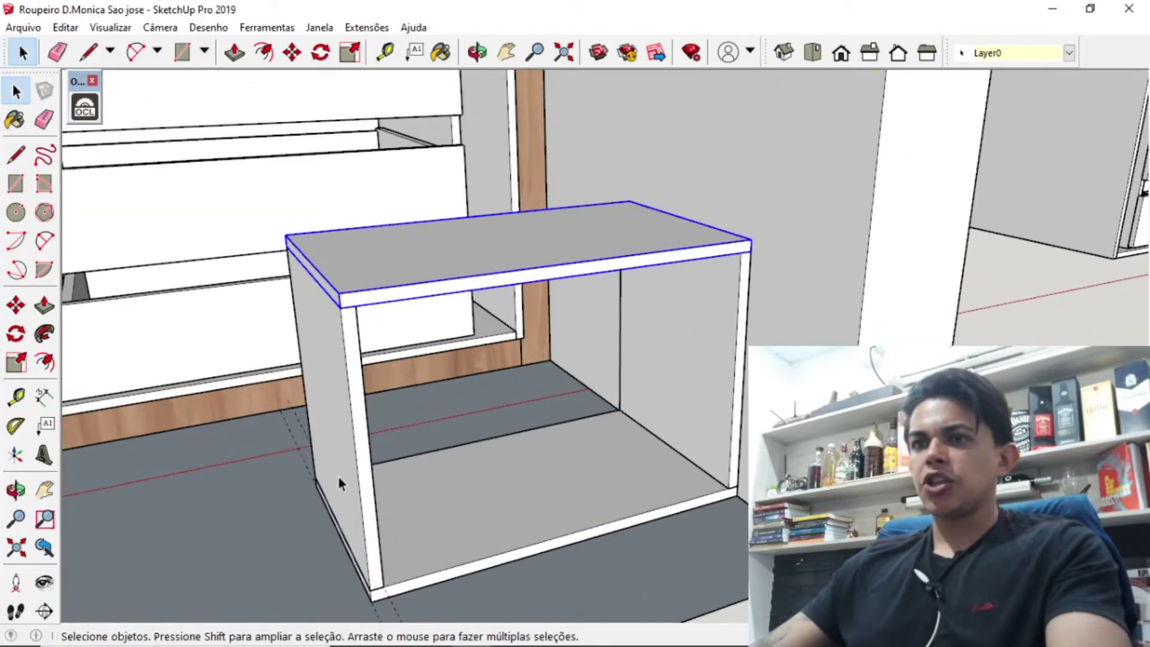
# Step: Start a Tape Measure guide from the box's side edge, then orbit and zoom out over the wardrobe
pyautogui.press('t')
pyautogui.click(373, 440)
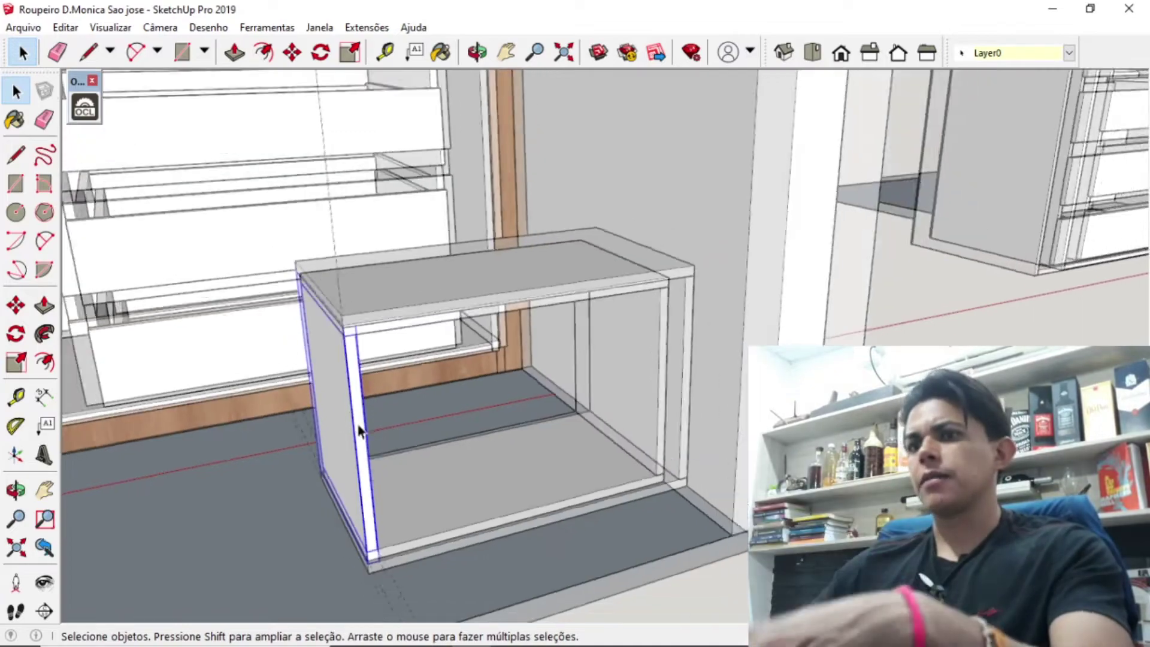
pyautogui.moveTo(342, 421)
pyautogui.mouseDown(button='middle')
pyautogui.moveTo(379, 462)
pyautogui.moveTo(527, 457)
pyautogui.mouseUp(button='middle')
pyautogui.scroll(-3, 431, 437)
pyautogui.scroll(-3, 527, 456)
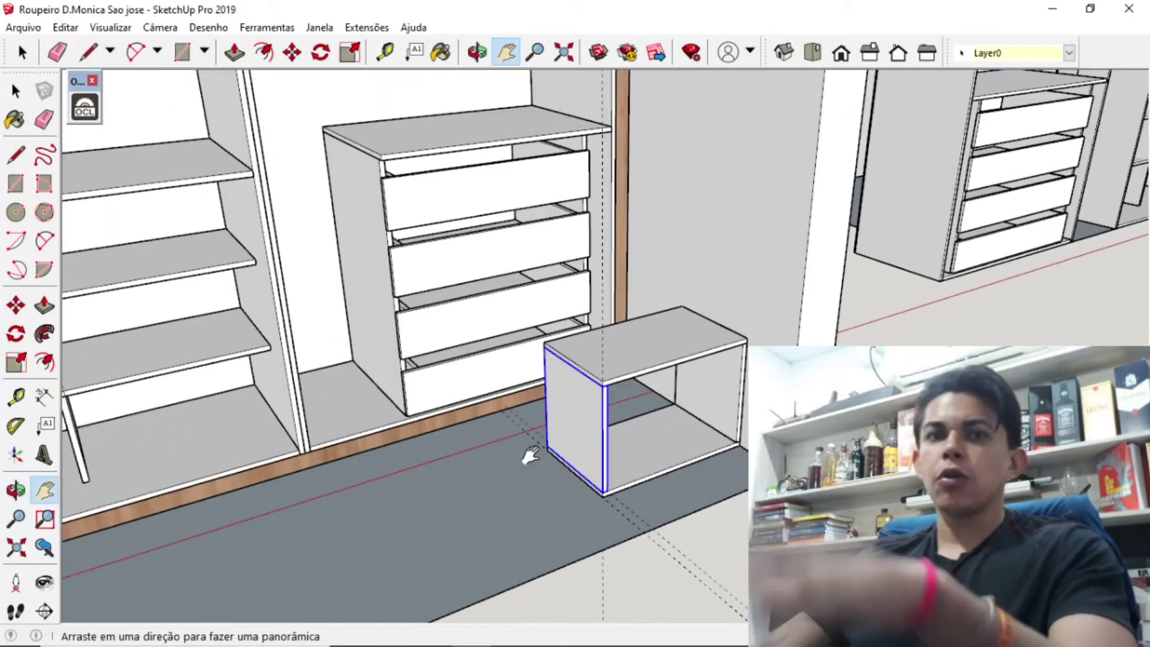
pyautogui.scroll(-3, 522, 456)
pyautogui.scroll(2, 512, 491)
pyautogui.scroll(4, 532, 506)
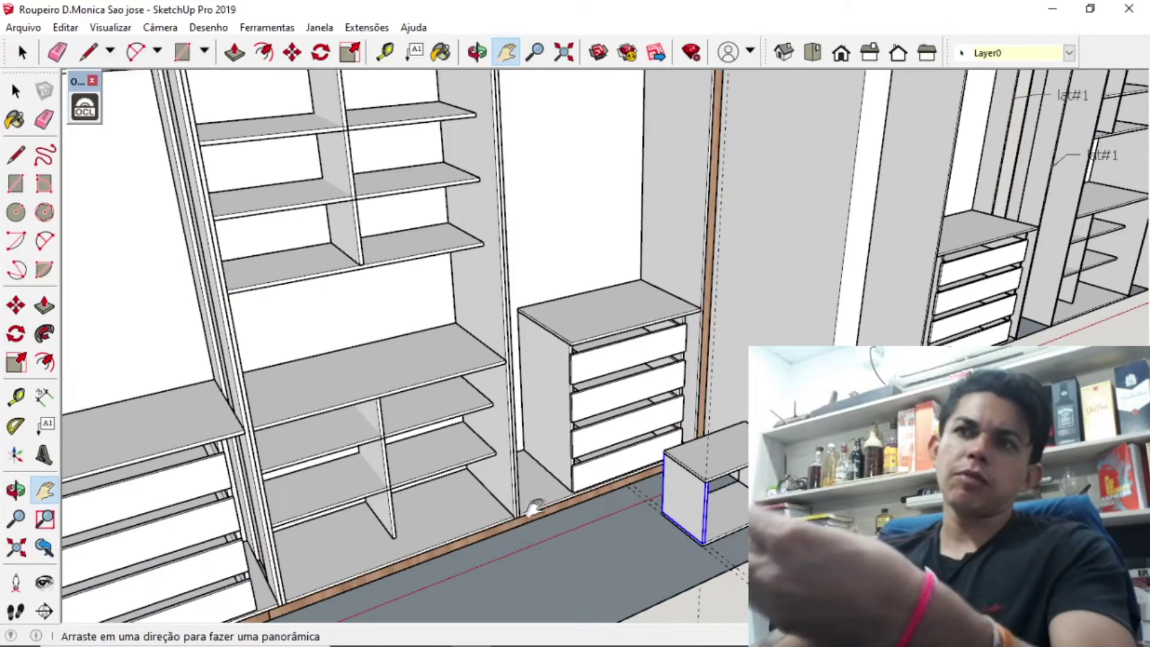
pyautogui.scroll(-3, 495, 495)
pyautogui.scroll(-2, 492, 492)
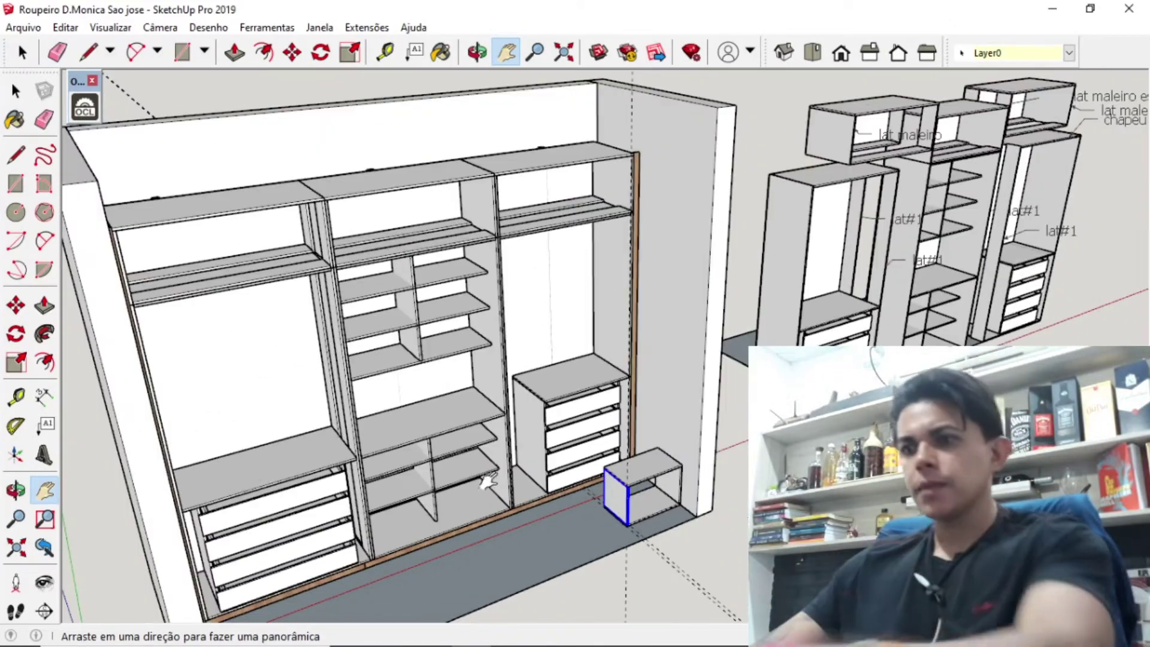
# Step: Frame a near-frontal view of the whole wardrobe, then open the 3D Warehouse library
pyautogui.moveTo(493, 492); pyautogui.dragTo(351, 414, button='middle')
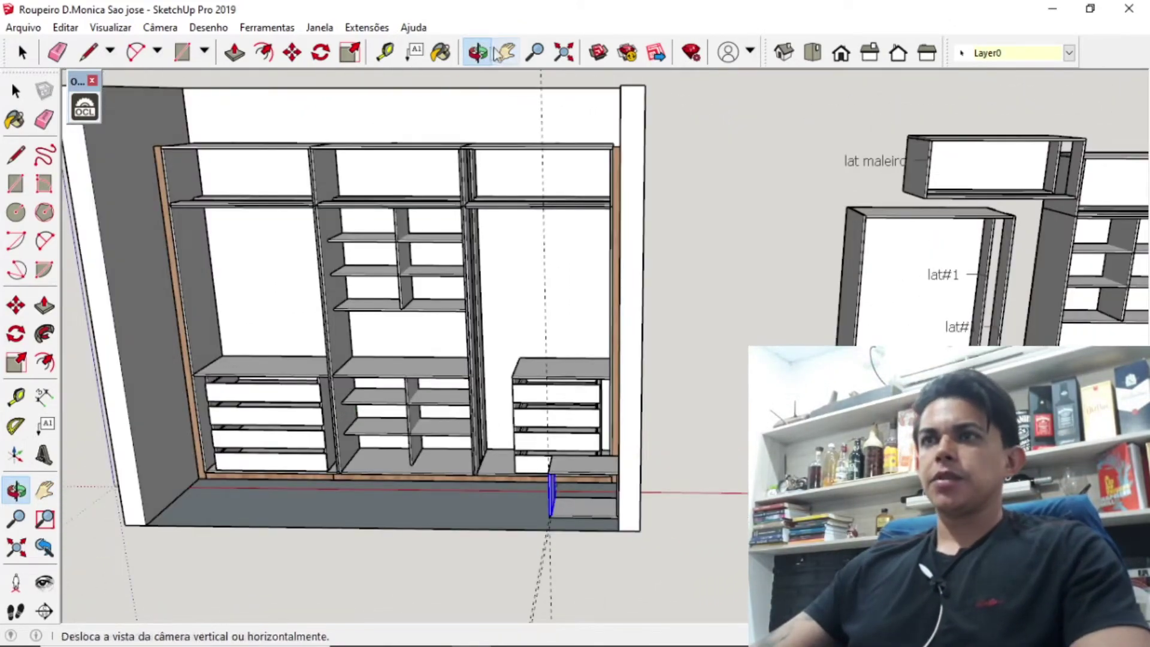
pyautogui.keyDown('shift'); pyautogui.moveTo(400, 219); pyautogui.dragTo(514, 307, button='middle'); pyautogui.keyUp('shift')
pyautogui.moveTo(450, 372); pyautogui.dragTo(469, 382, button='middle')
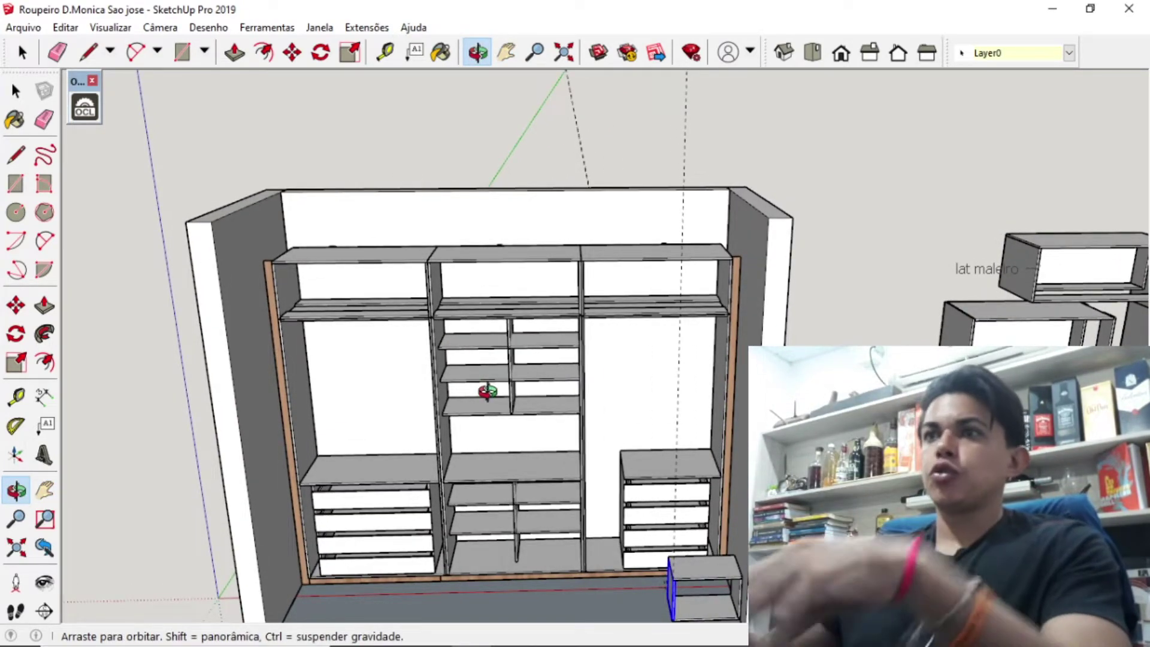
pyautogui.keyDown('shift'); pyautogui.moveTo(612, 400); pyautogui.dragTo(542, 406, button='middle'); pyautogui.keyUp('shift')
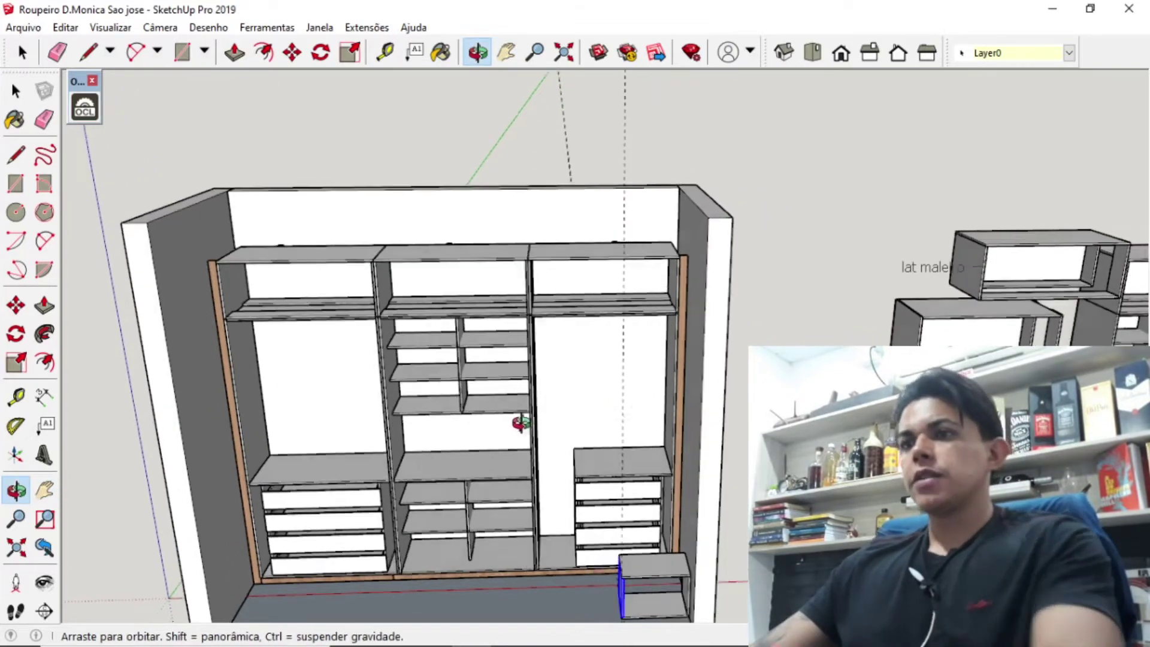
pyautogui.scroll(-2, 515, 431)
pyautogui.moveTo(492, 410); pyautogui.dragTo(465, 396)
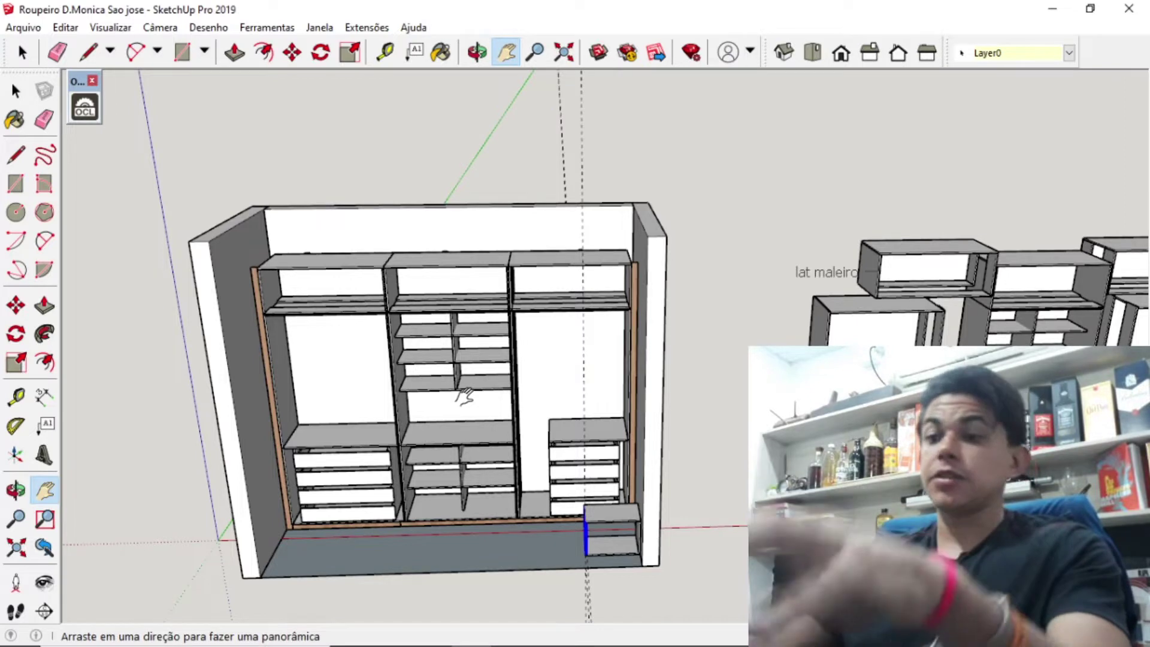
pyautogui.click(597, 53)
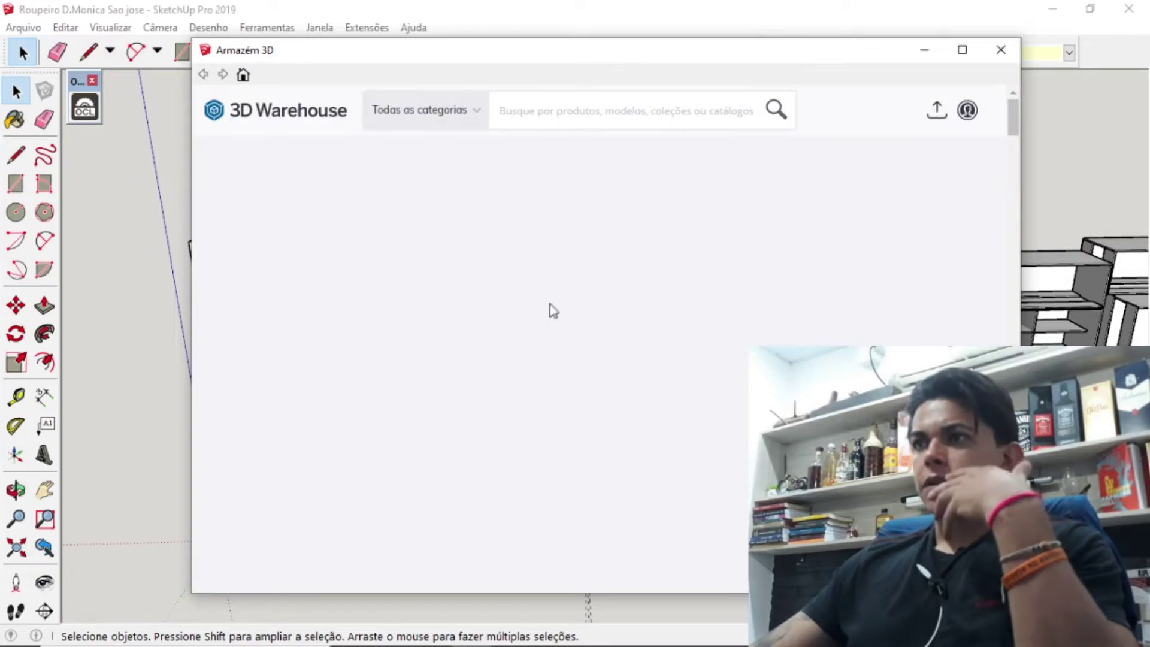
# Step: Scroll through the 3D Warehouse page, then close the Armazém 3D window and return to the model
pyautogui.click(543, 108)
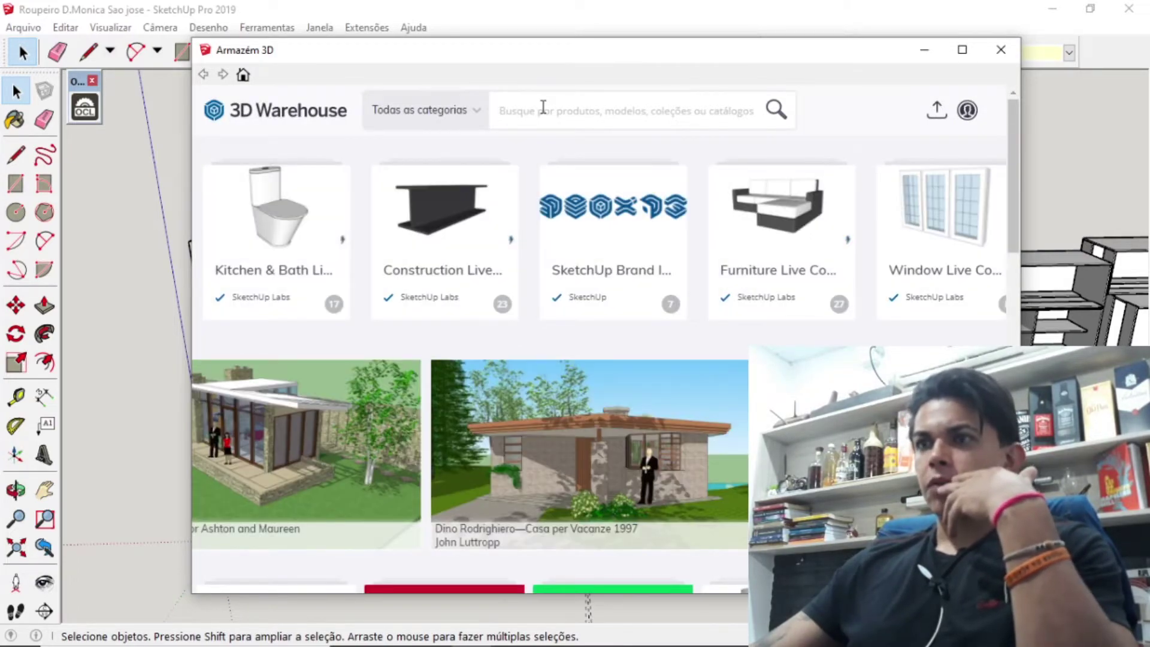
pyautogui.scroll(-5, 596, 360)
pyautogui.scroll(-3, 596, 359)
pyautogui.scroll(-3, 595, 359)
pyautogui.scroll(-3, 596, 362)
pyautogui.scroll(15, 593, 360)
pyautogui.scroll(-8, 593, 359)
pyautogui.scroll(-8, 596, 365)
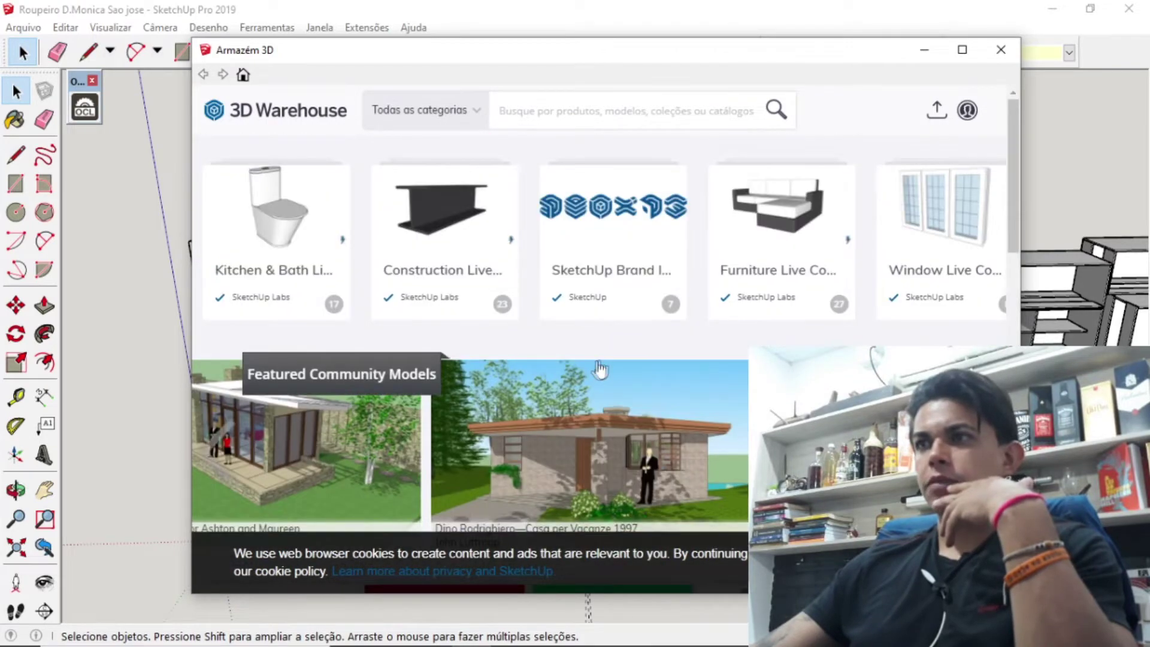
pyautogui.click(1001, 50)
pyautogui.press('h')
pyautogui.scroll(3, 542, 434)
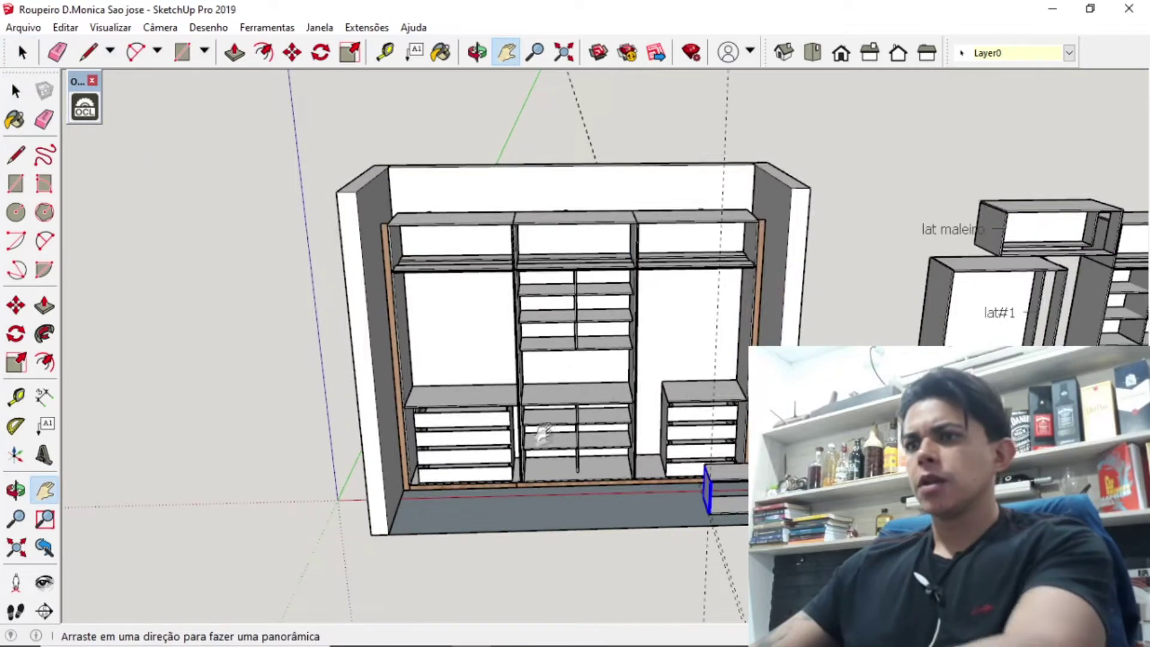
# Step: Zoom and orbit the wardrobe to a new viewing angle
pyautogui.scroll(2, 541, 434)
pyautogui.scroll(2, 557, 421)
pyautogui.moveTo(557, 419); pyautogui.dragTo(502, 476, button='middle')
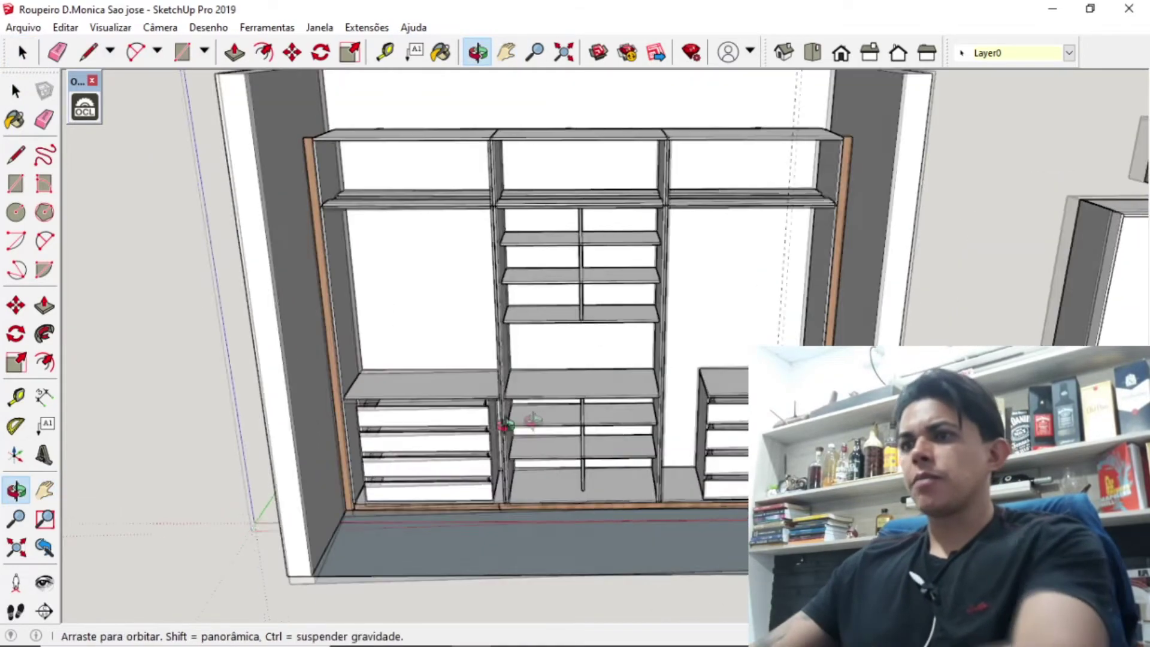
pyautogui.scroll(-3, 502, 476)
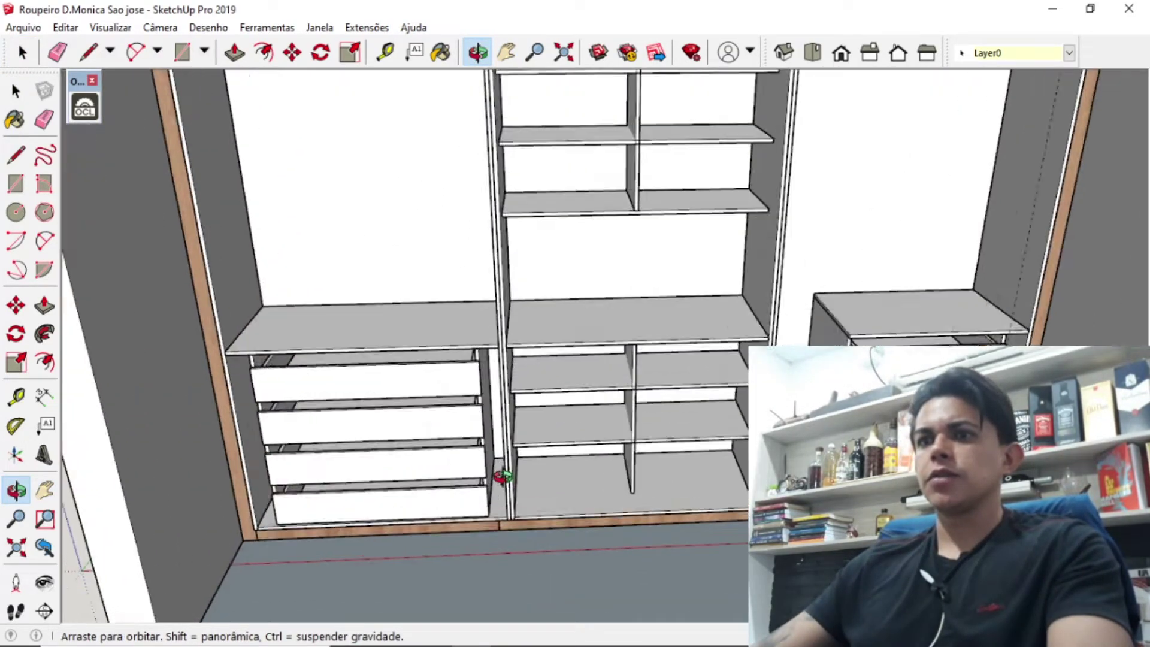
pyautogui.scroll(-3, 502, 475)
pyautogui.scroll(-2, 502, 475)
pyautogui.moveTo(564, 461)
pyautogui.mouseDown()
pyautogui.moveTo(598, 431)
pyautogui.moveTo(554, 428)
pyautogui.mouseUp()
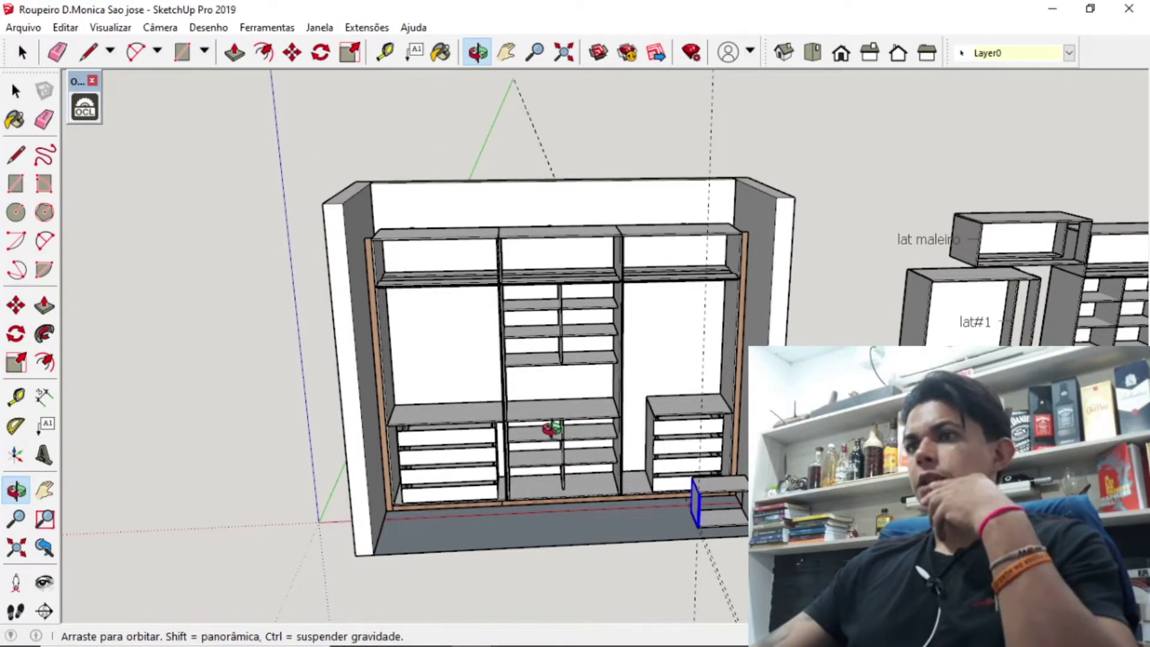
# Step: Pan across the wardrobe and orbit to face the four-drawer chest
pyautogui.click(504, 52)
pyautogui.scroll(3, 341, 482)
pyautogui.scroll(2, 345, 482)
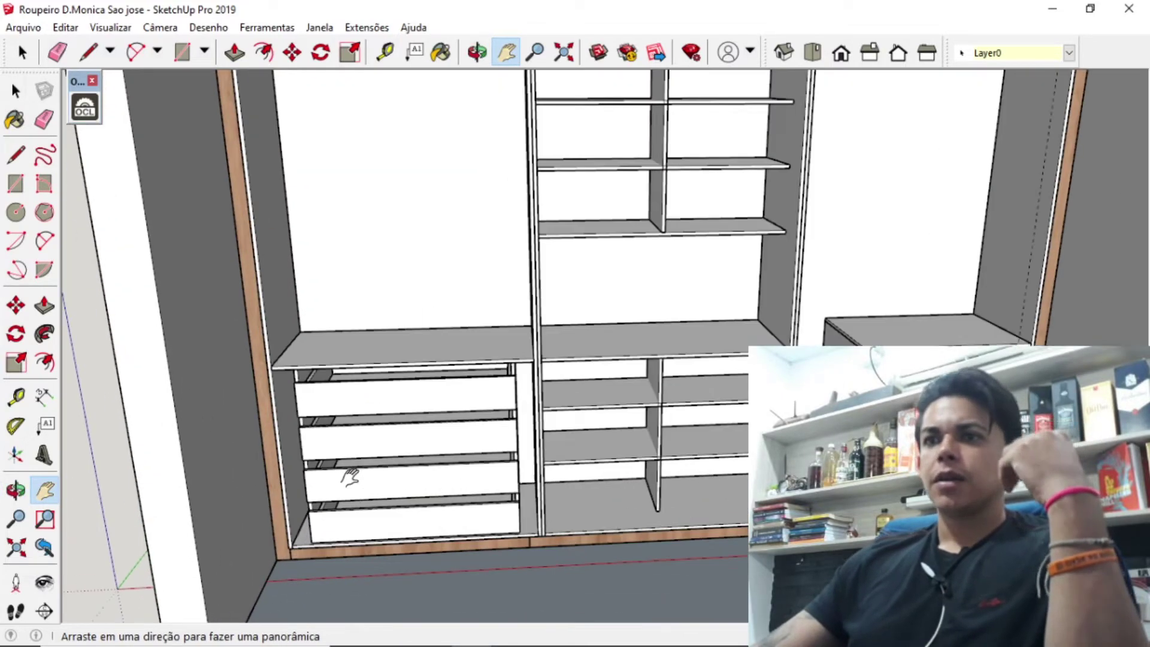
pyautogui.scroll(2, 383, 479)
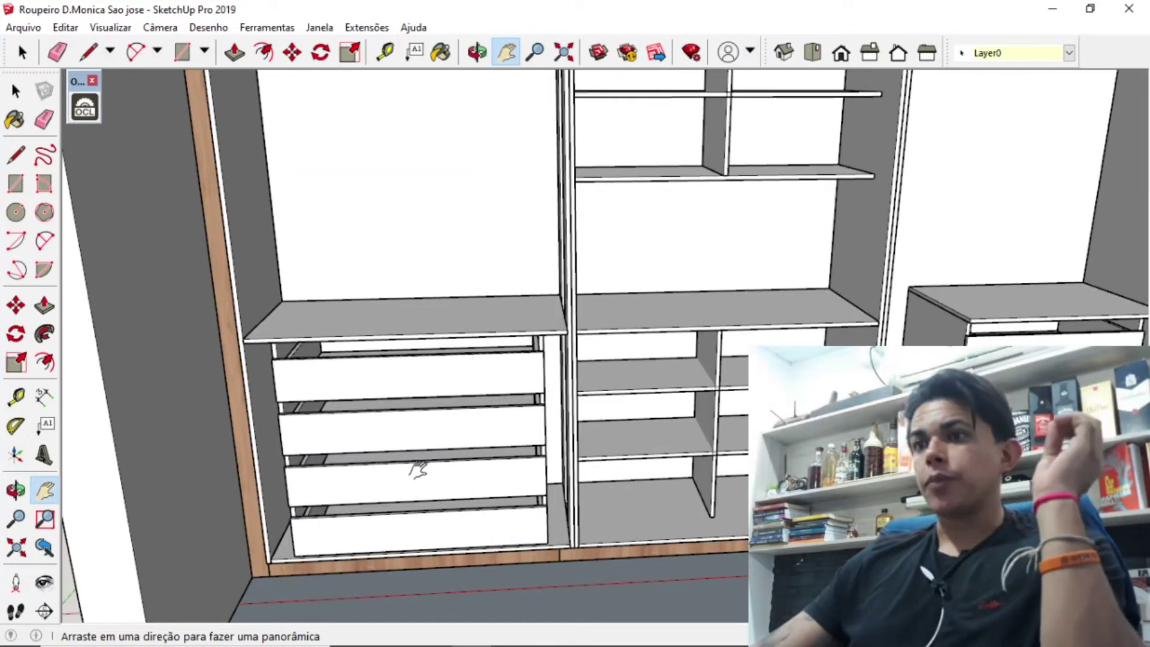
pyautogui.moveTo(649, 465)
pyautogui.mouseDown()
pyautogui.moveTo(342, 465)
pyautogui.moveTo(578, 474)
pyautogui.moveTo(693, 494)
pyautogui.moveTo(695, 410)
pyautogui.mouseUp()
pyautogui.press('o')
pyautogui.moveTo(577, 426)
pyautogui.keyDown('shift'); pyautogui.mouseDown()
pyautogui.moveTo(462, 457)
pyautogui.moveTo(398, 445)
pyautogui.mouseUp(); pyautogui.keyUp('shift')
# Step: Hide the small box in front of the chest and re-centre the view on the chest
pyautogui.press('space')
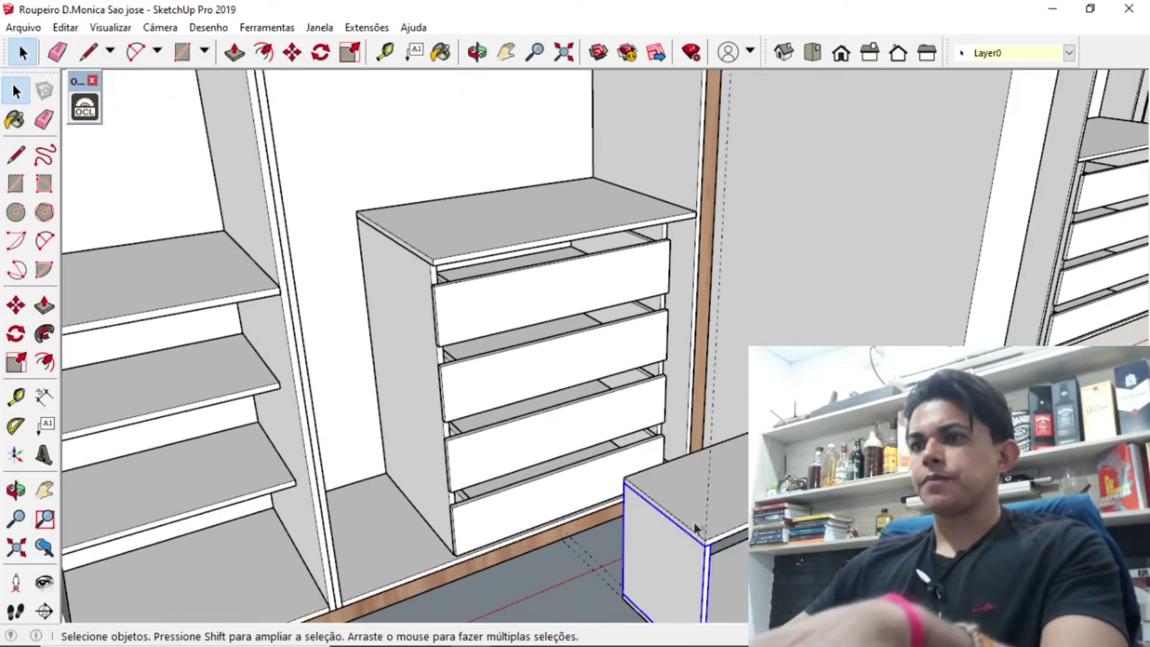
pyautogui.click(676, 561)
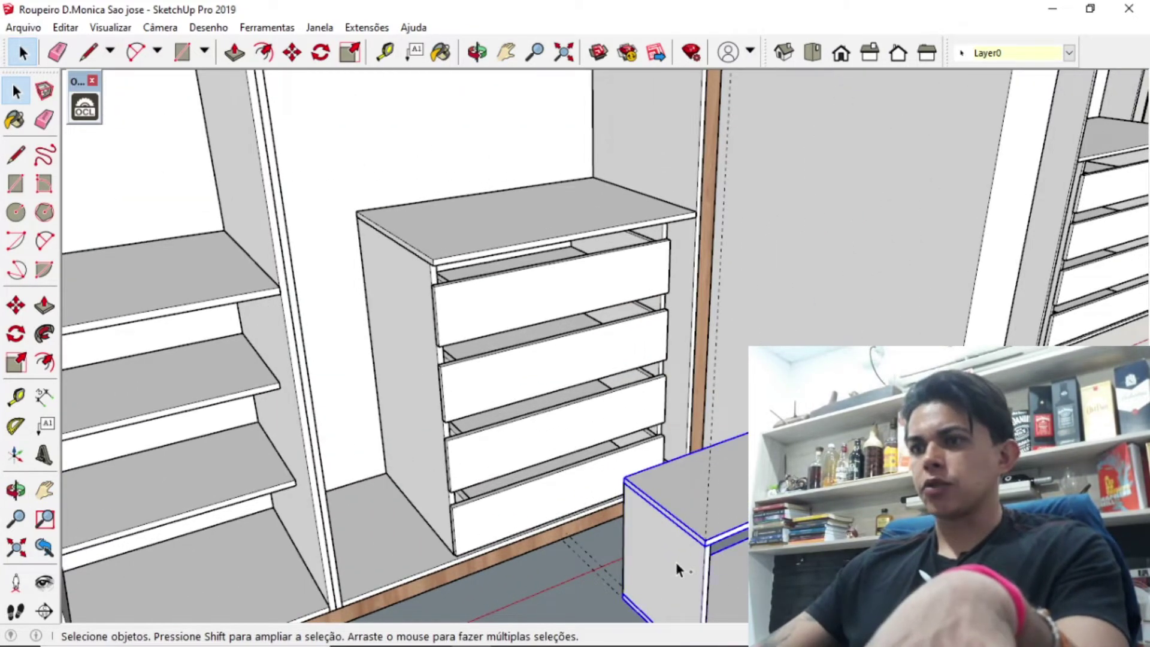
pyautogui.press('Delete')
pyautogui.scroll(3, 509, 559)
pyautogui.scroll(-2, 522, 483)
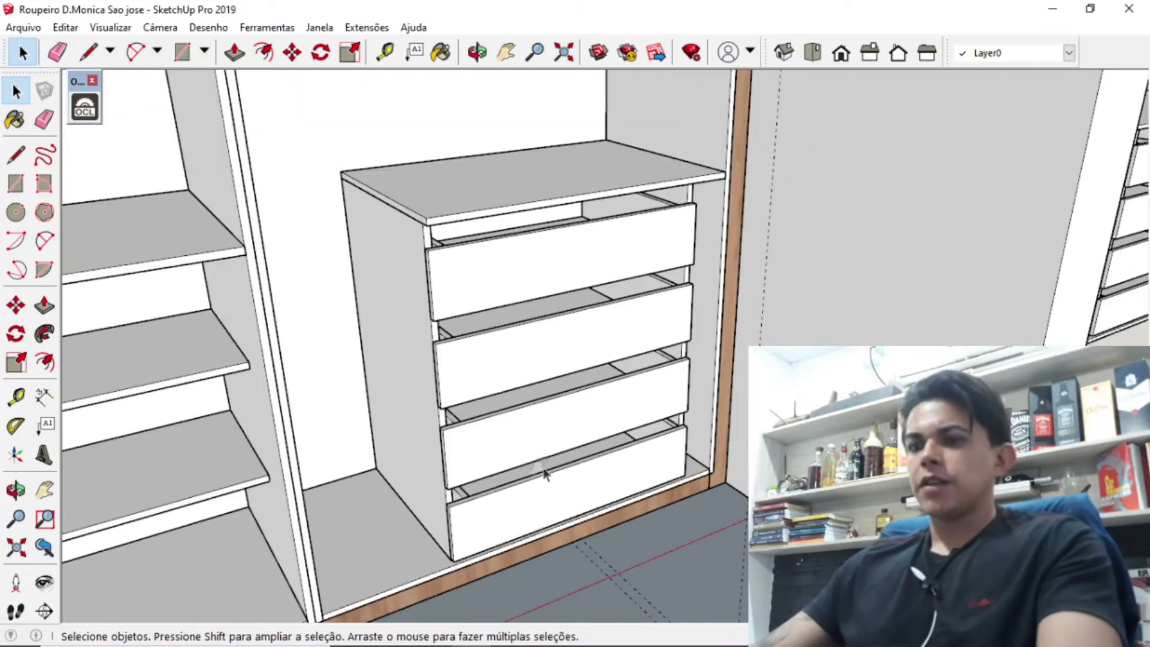
pyautogui.keyDown('shift'); pyautogui.moveTo(523, 483); pyautogui.dragTo(478, 467, button='middle'); pyautogui.keyUp('shift')
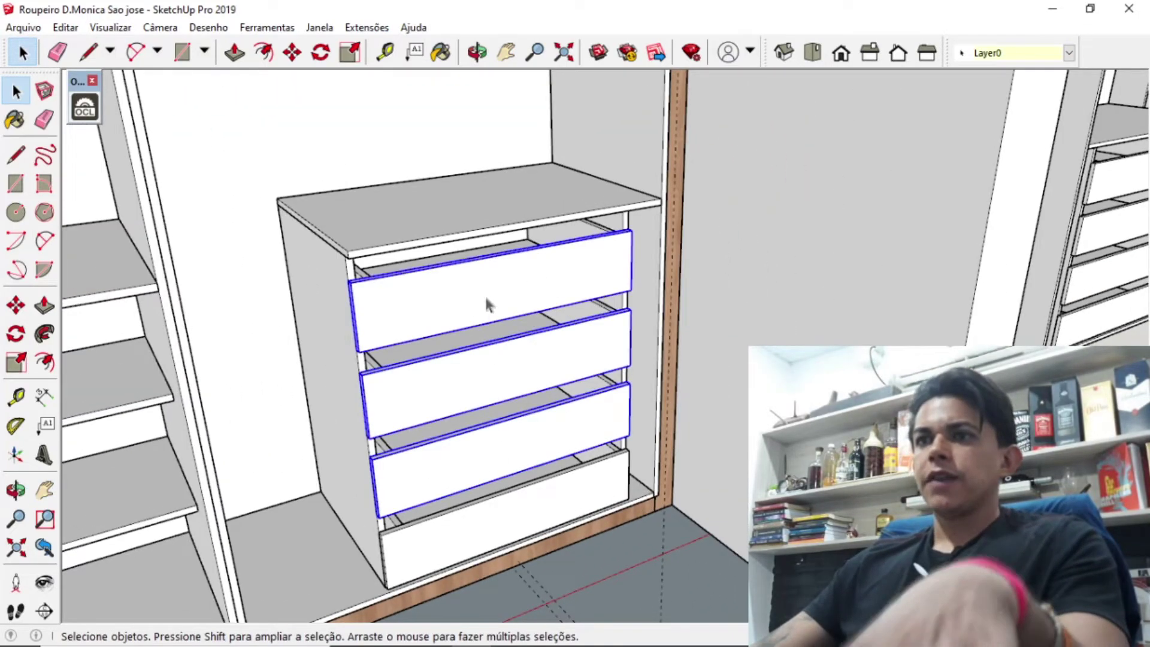
# Step: Hide the three selected drawer fronts and the middle drawer using Ocultar
pyautogui.rightClick(486, 301)
pyautogui.click(578, 290)
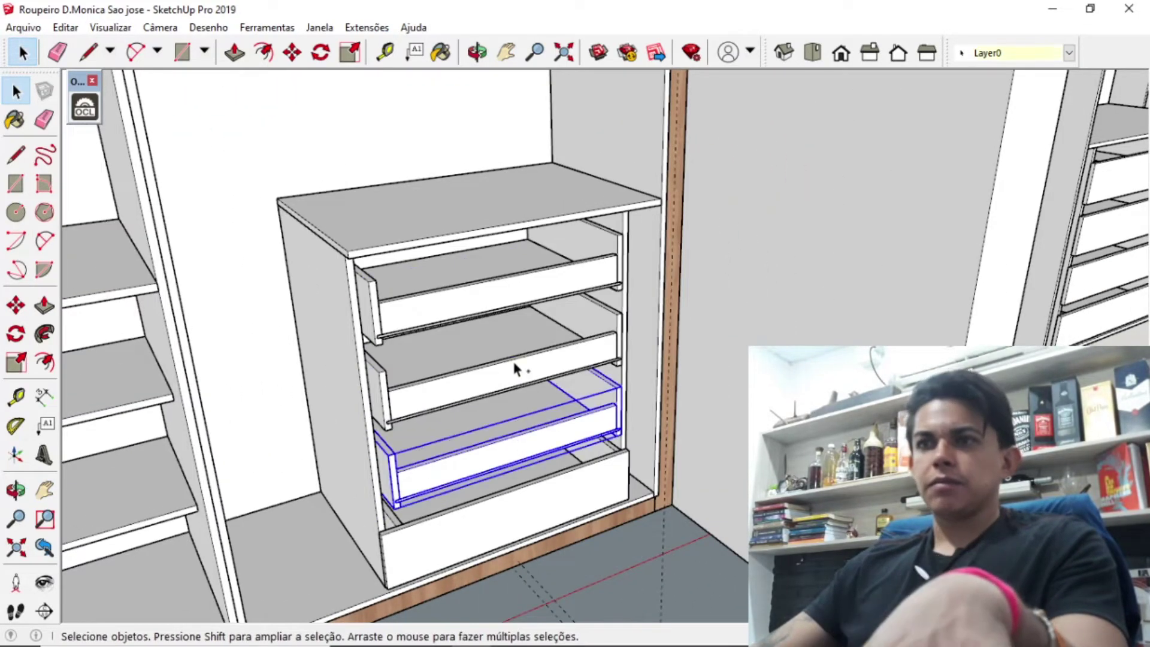
pyautogui.keyDown('ctrl'); pyautogui.click(514, 368); pyautogui.keyUp('ctrl')
pyautogui.rightClick(505, 307)
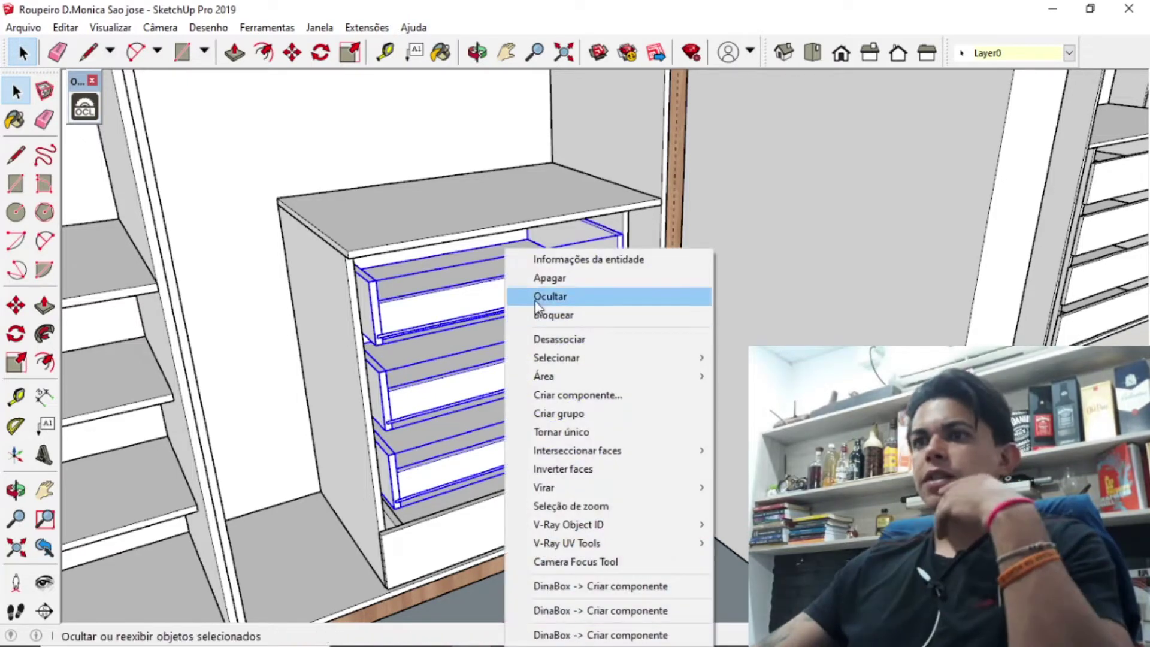
pyautogui.click(534, 300)
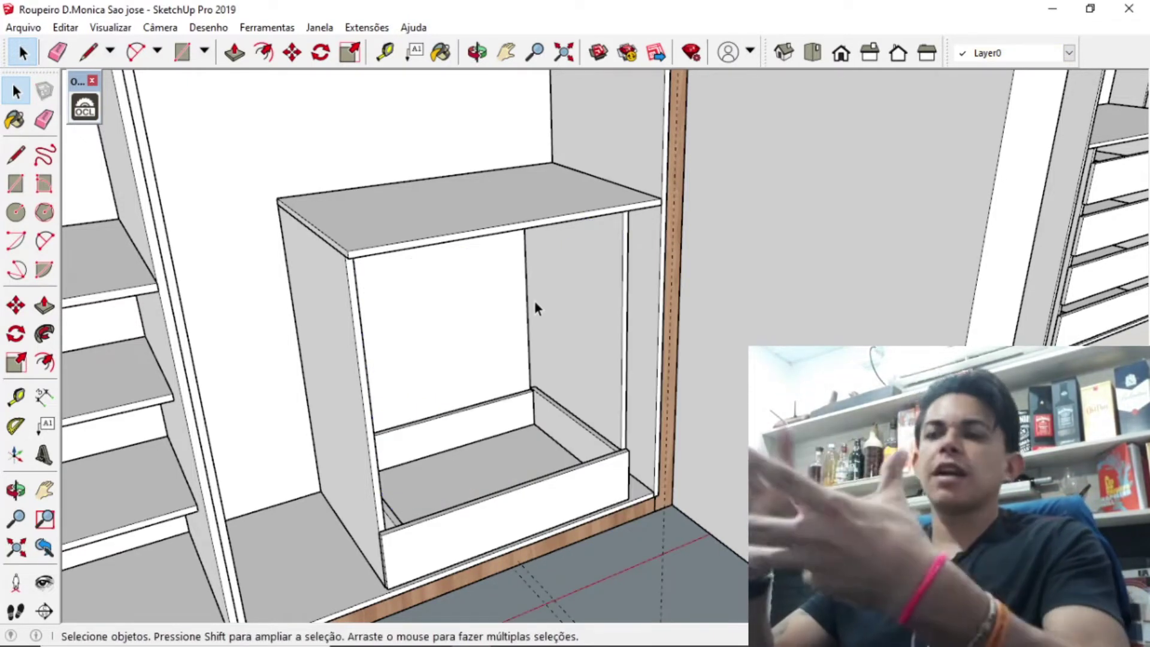
# Step: Hide the remaining bottom drawer front with Ocultar
pyautogui.press('h')
pyautogui.scroll(3, 646, 383)
pyautogui.scroll(2, 495, 436)
pyautogui.press('space')
pyautogui.click(487, 451)
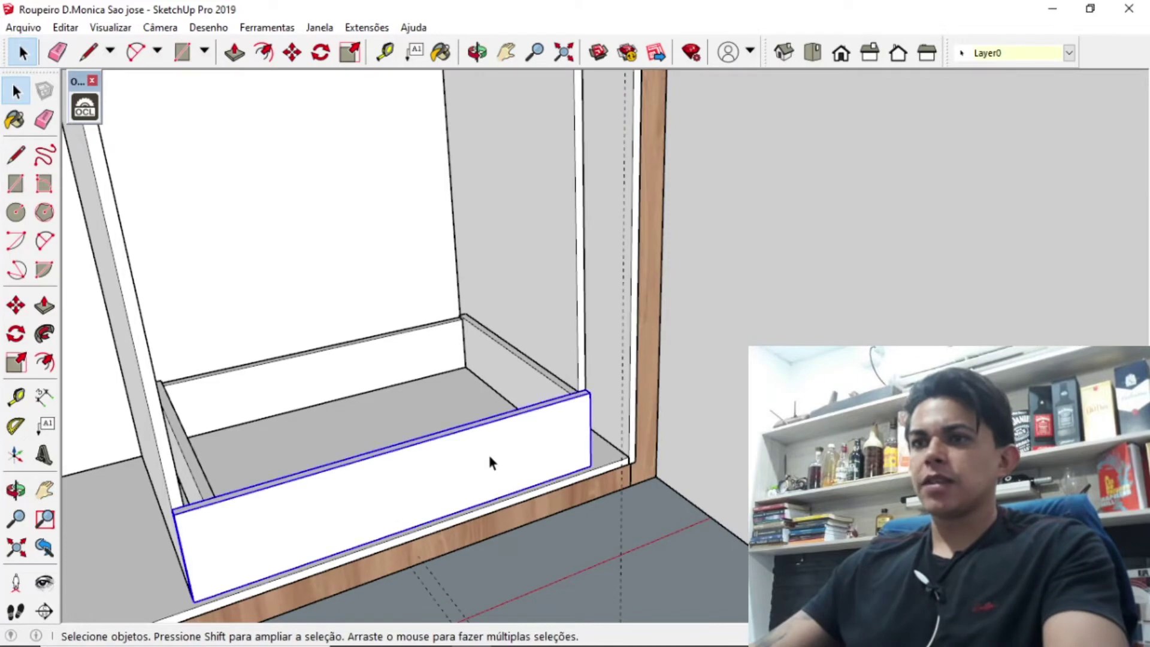
pyautogui.rightClick(488, 451)
pyautogui.click(516, 201)
# Step: Bring the drawer side into view and explode the drawer group with Desassociar
pyautogui.scroll(2, 600, 493)
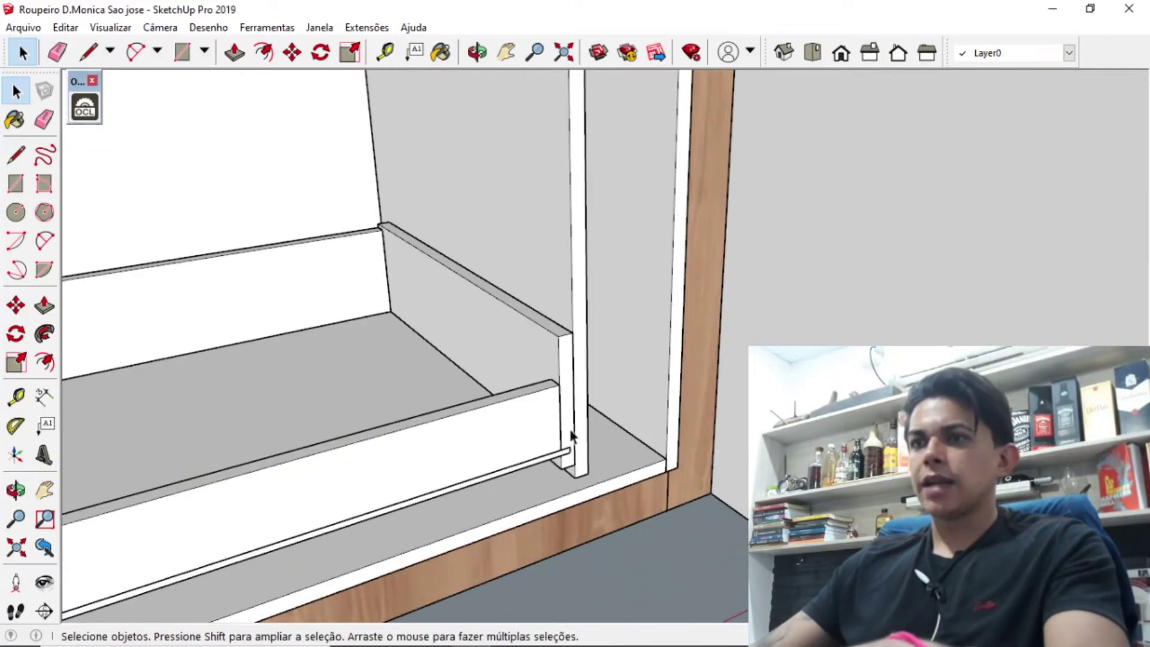
pyautogui.scroll(2, 581, 467)
pyautogui.scroll(2, 562, 445)
pyautogui.press('h')
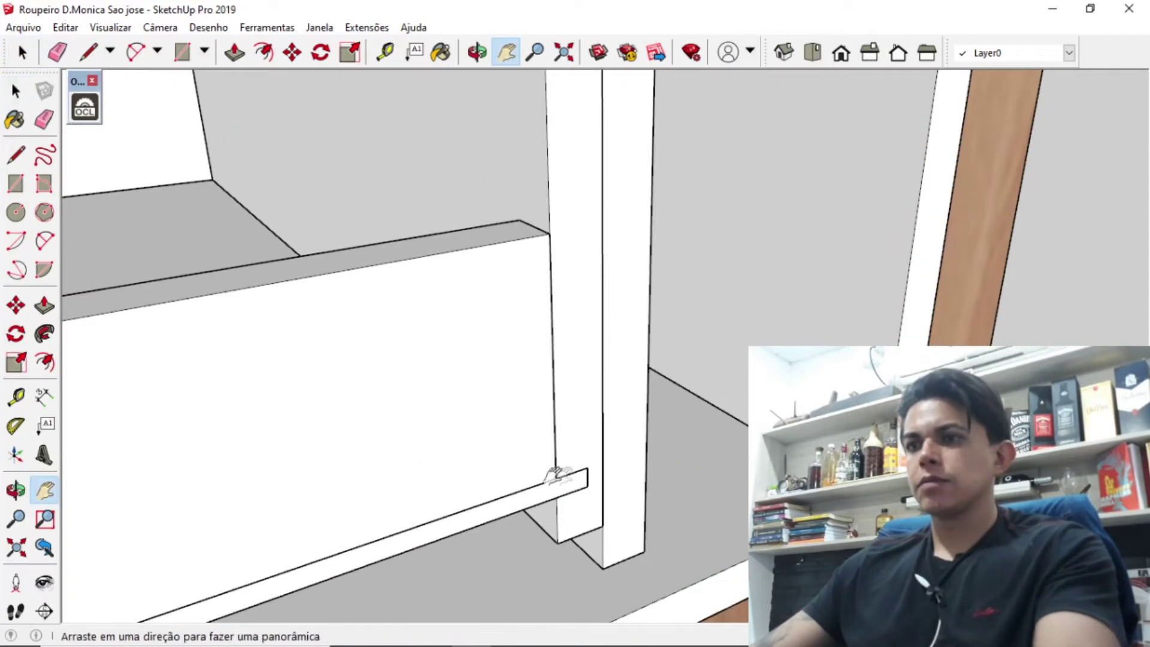
pyautogui.moveTo(551, 470); pyautogui.dragTo(409, 484)
pyautogui.click(346, 491)
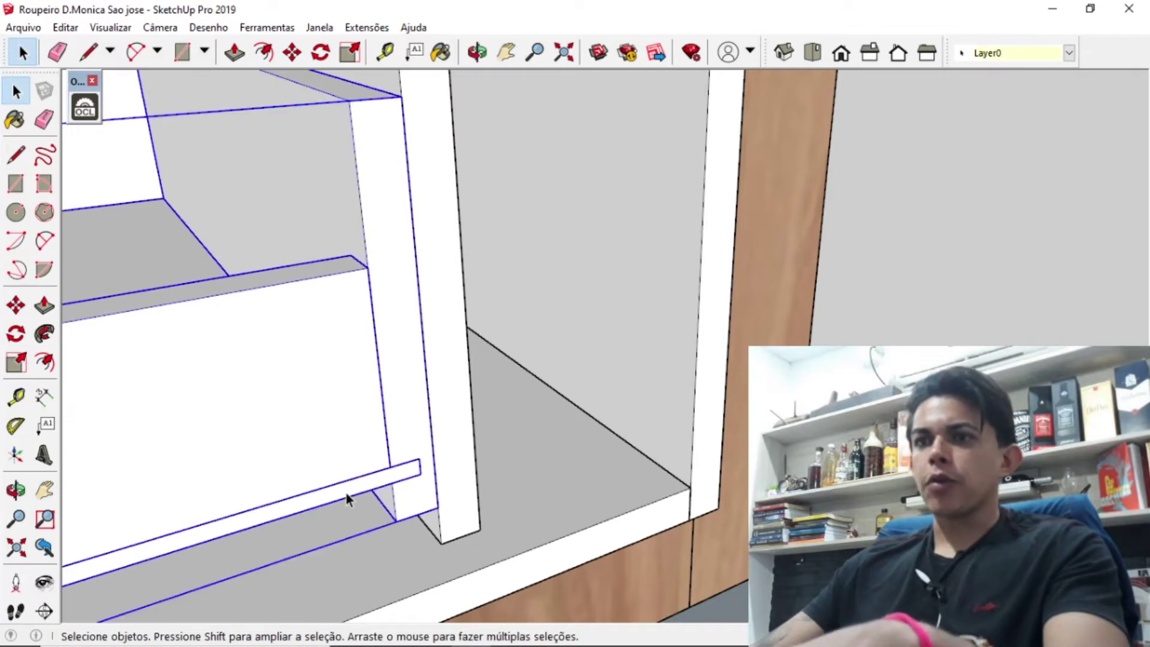
pyautogui.rightClick(346, 491)
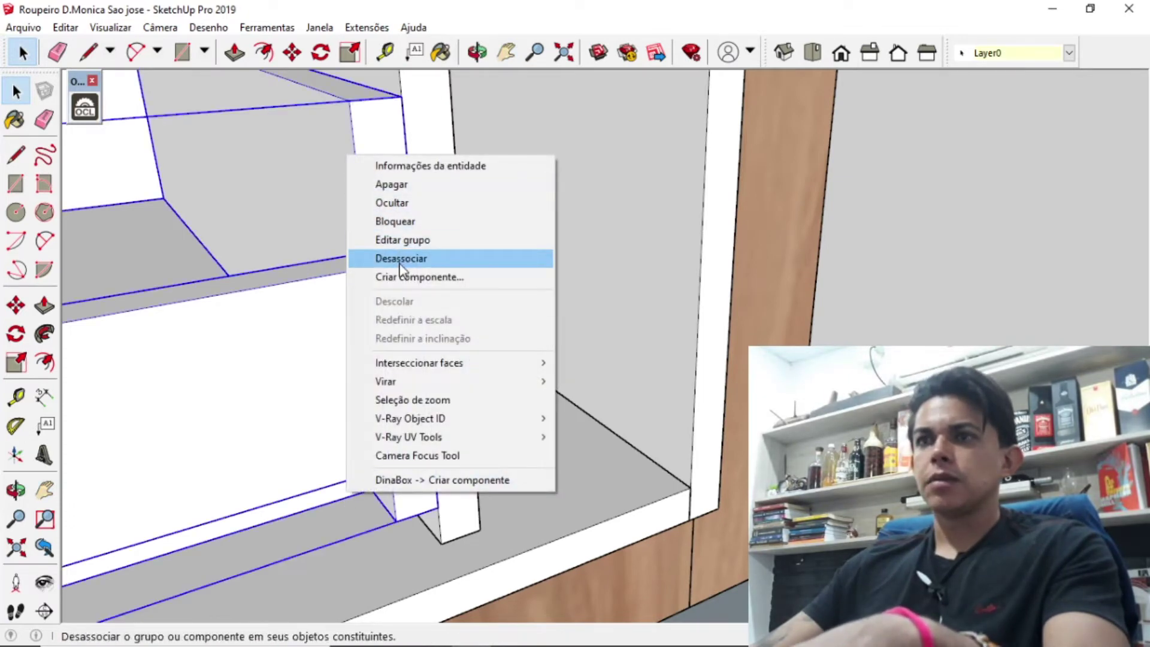
pyautogui.click(400, 258)
# Step: Hide the small rail part with Ocultar and orbit around the drawer area
pyautogui.rightClick(374, 491)
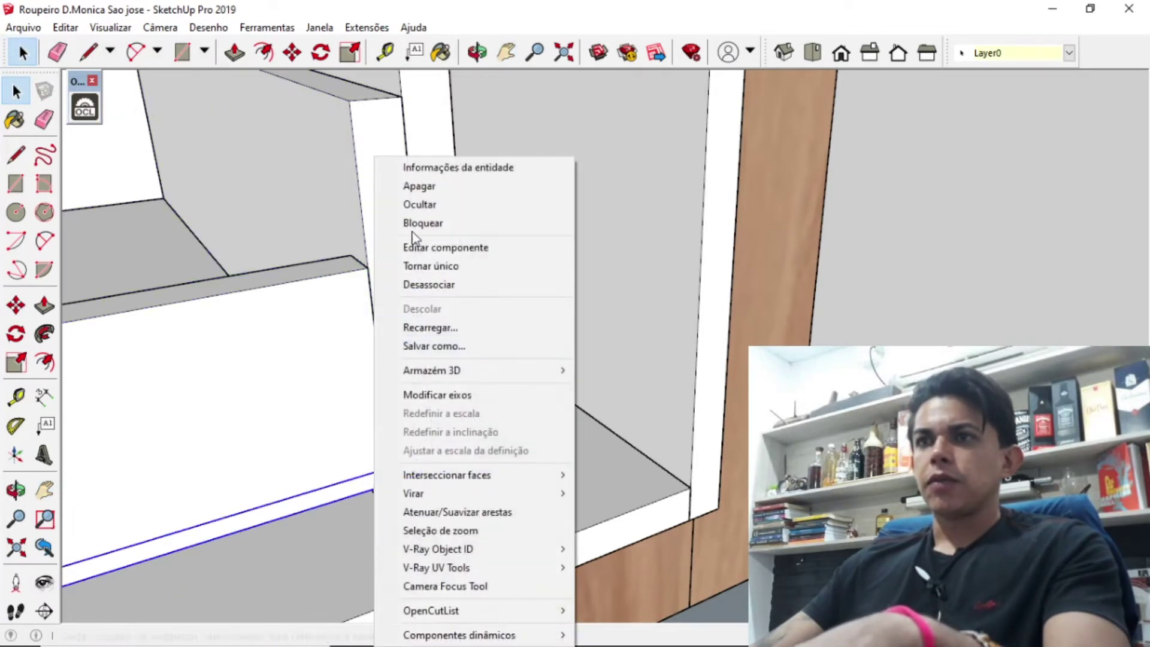
pyautogui.click(411, 204)
pyautogui.scroll(2, 406, 469)
pyautogui.moveTo(411, 488)
pyautogui.mouseDown(button='middle')
pyautogui.moveTo(371, 347)
pyautogui.moveTo(432, 457)
pyautogui.moveTo(413, 462)
pyautogui.moveTo(527, 497)
pyautogui.moveTo(470, 454)
pyautogui.moveTo(533, 464)
pyautogui.moveTo(467, 460)
pyautogui.moveTo(367, 477)
pyautogui.moveTo(551, 455)
pyautogui.moveTo(523, 473)
pyautogui.mouseUp(button='middle')
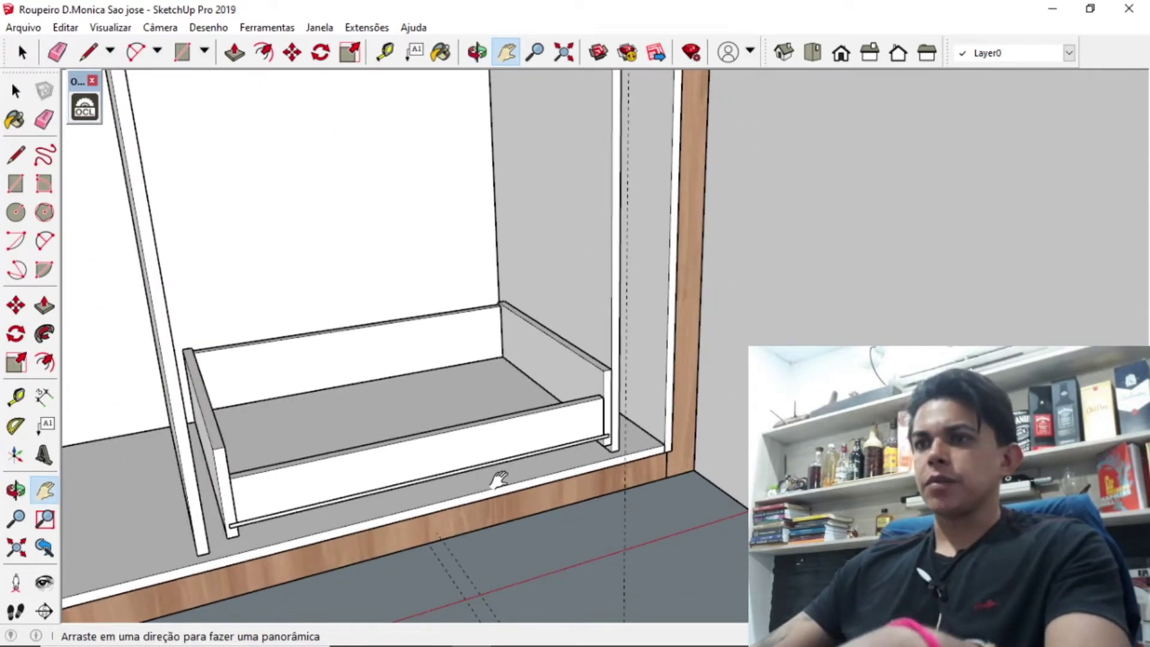
# Step: Copy the drawer front and box upward and array it 4x into a stack of drawers
pyautogui.press('space')
pyautogui.click(527, 448)
pyautogui.keyDown('ctrl'); pyautogui.click(523, 388); pyautogui.keyUp('ctrl')
pyautogui.scroll(-3, 522, 388)
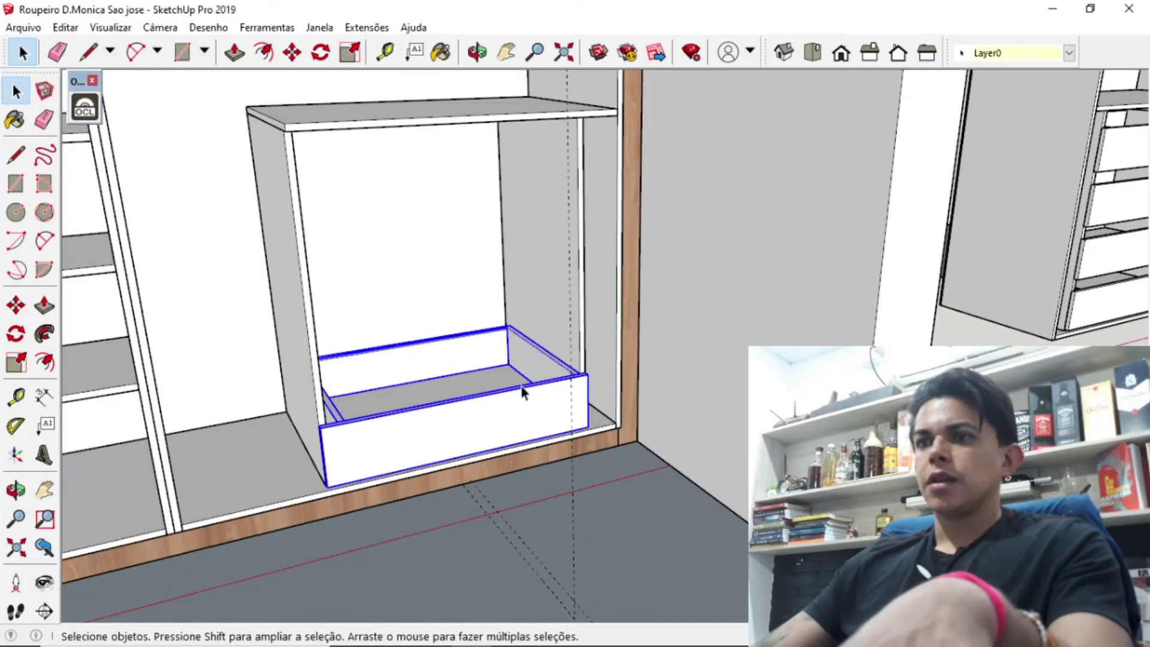
pyautogui.press('ctrl')
pyautogui.click(589, 431)
pyautogui.click(585, 374)
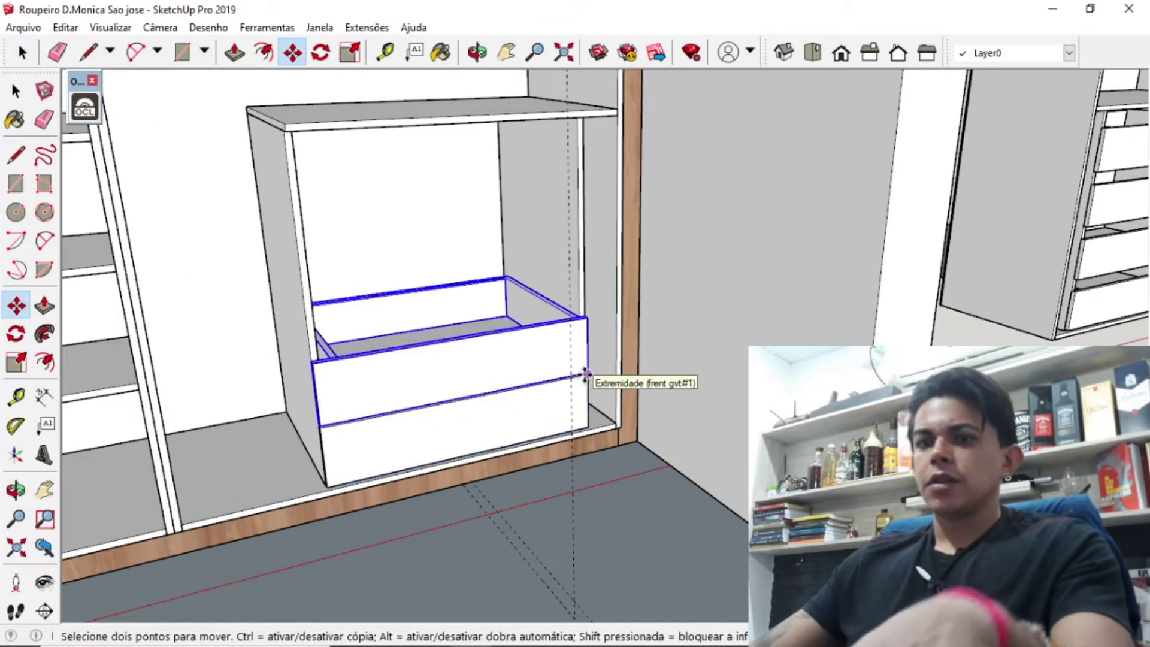
pyautogui.write('4x')
pyautogui.press('Return')
pyautogui.moveTo(550, 380); pyautogui.dragTo(680, 418, button='middle')
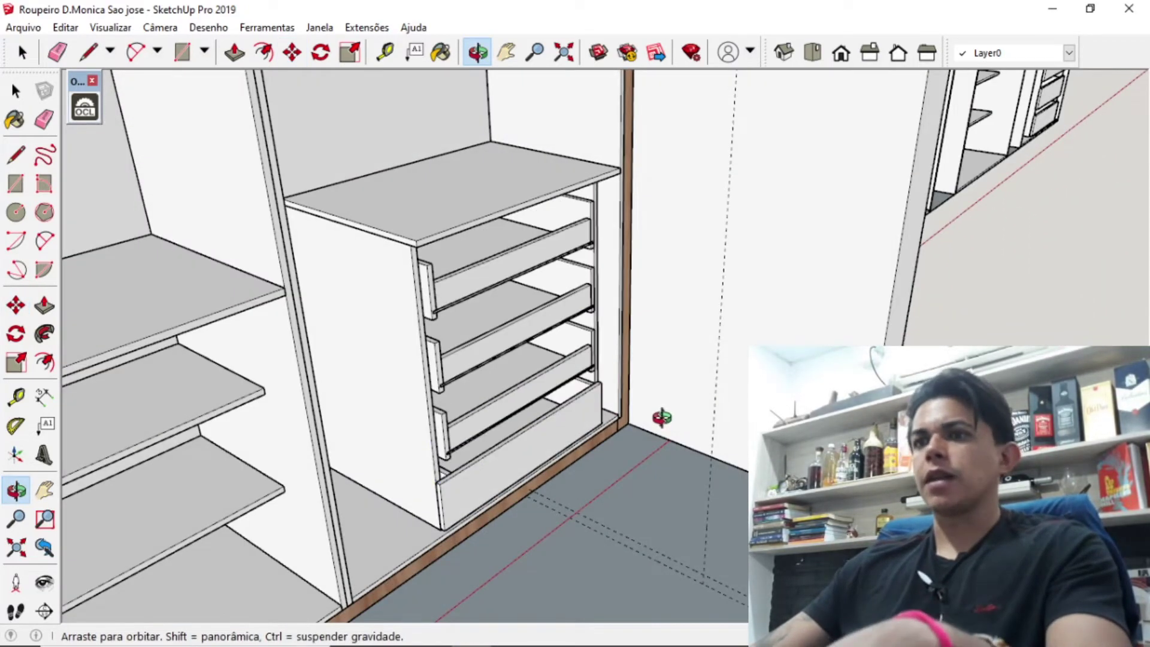
# Step: Orbit, pan and zoom out to frame the whole three-bay wardrobe from the front
pyautogui.moveTo(626, 409); pyautogui.dragTo(424, 400, button='middle')
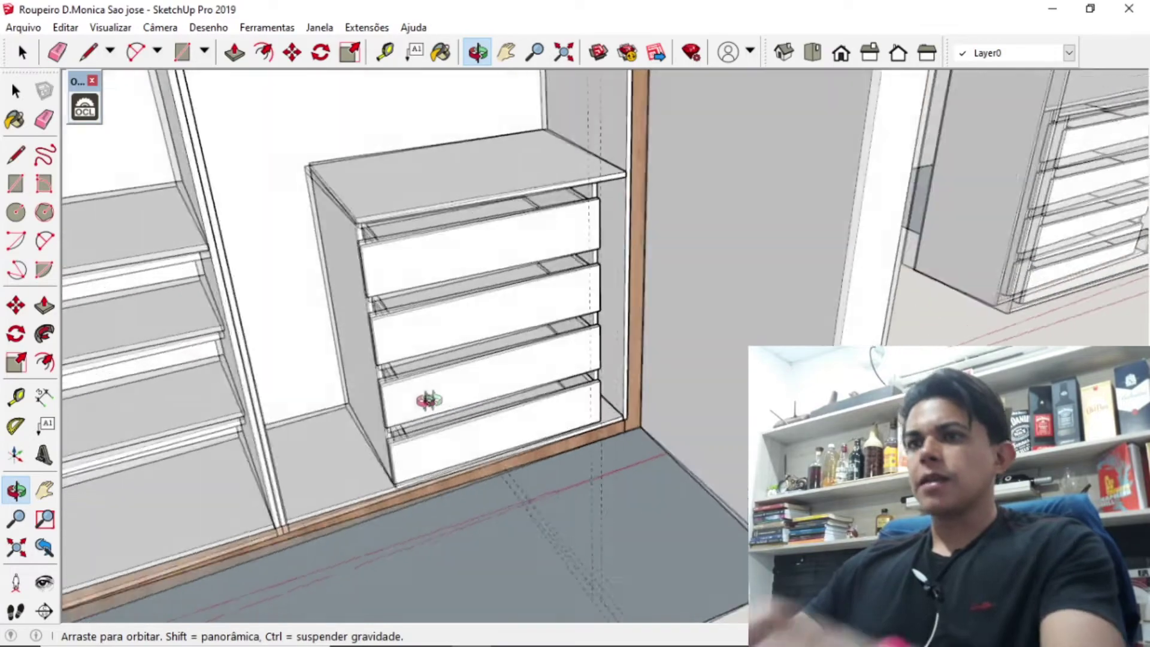
pyautogui.moveTo(466, 425); pyautogui.dragTo(481, 128)
pyautogui.moveTo(509, 84)
pyautogui.mouseDown()
pyautogui.moveTo(487, 321)
pyautogui.moveTo(462, 321)
pyautogui.moveTo(536, 69)
pyautogui.mouseUp()
pyautogui.click(518, 51)
pyautogui.moveTo(457, 189)
pyautogui.mouseDown()
pyautogui.moveTo(559, 249)
pyautogui.moveTo(616, 313)
pyautogui.mouseUp()
pyautogui.scroll(-2, 611, 311)
pyautogui.scroll(-2, 599, 331)
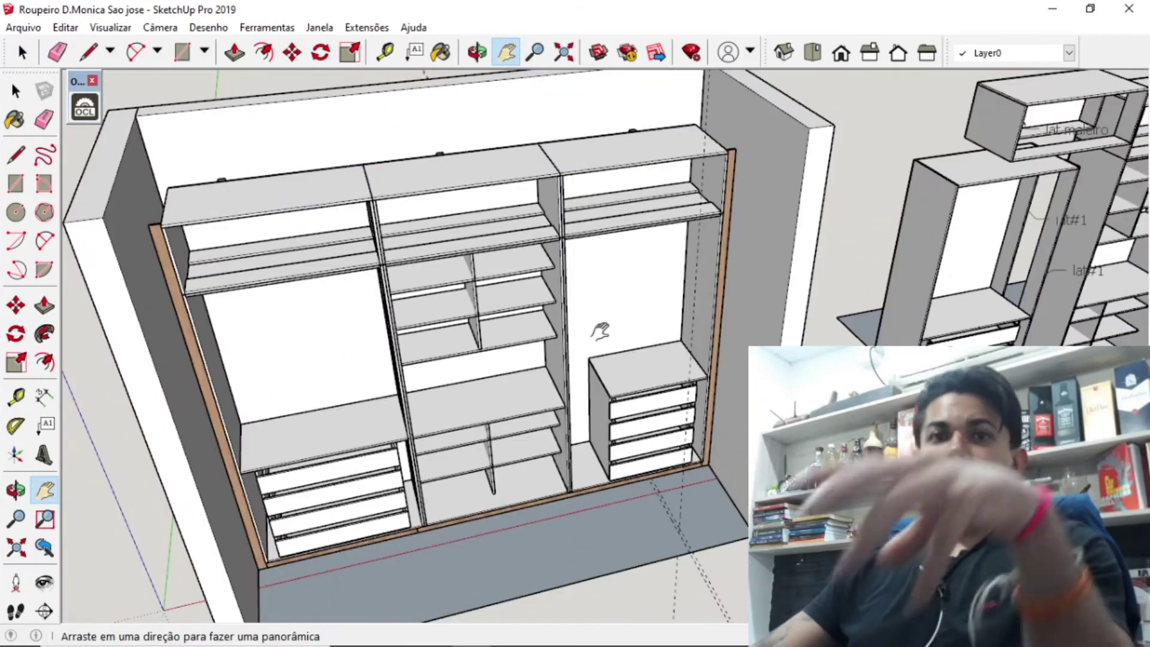
pyautogui.moveTo(470, 400); pyautogui.dragTo(444, 375)
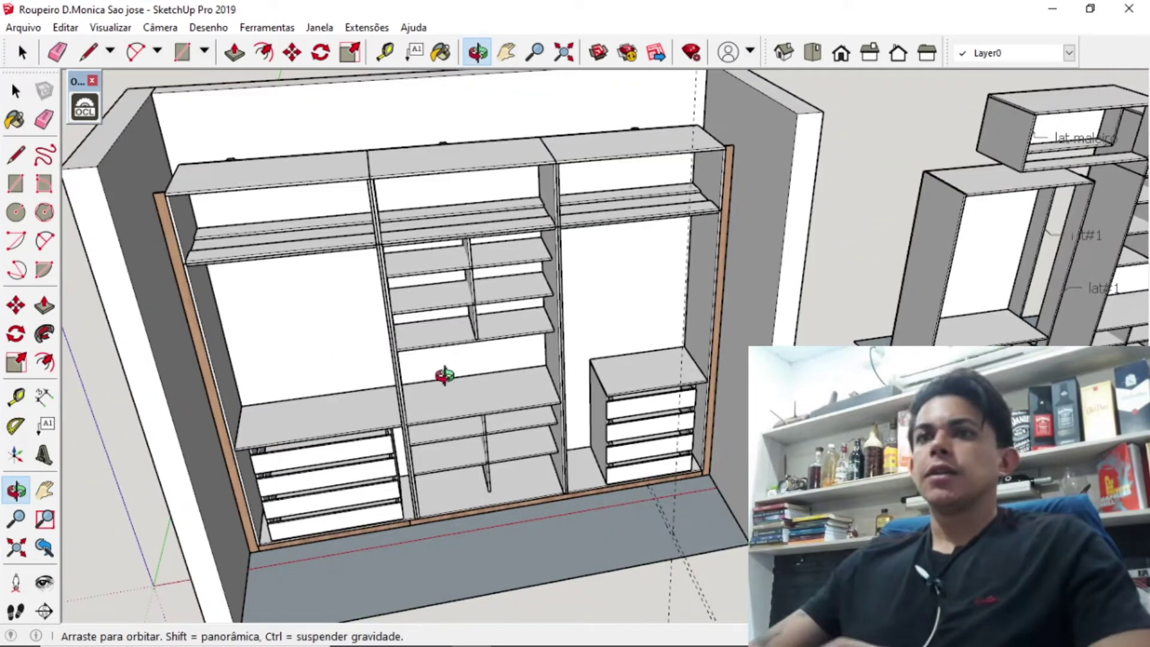
pyautogui.moveTo(444, 375)
pyautogui.mouseDown()
pyautogui.moveTo(354, 332)
pyautogui.moveTo(493, 393)
pyautogui.moveTo(546, 341)
pyautogui.moveTo(530, 423)
pyautogui.mouseUp()
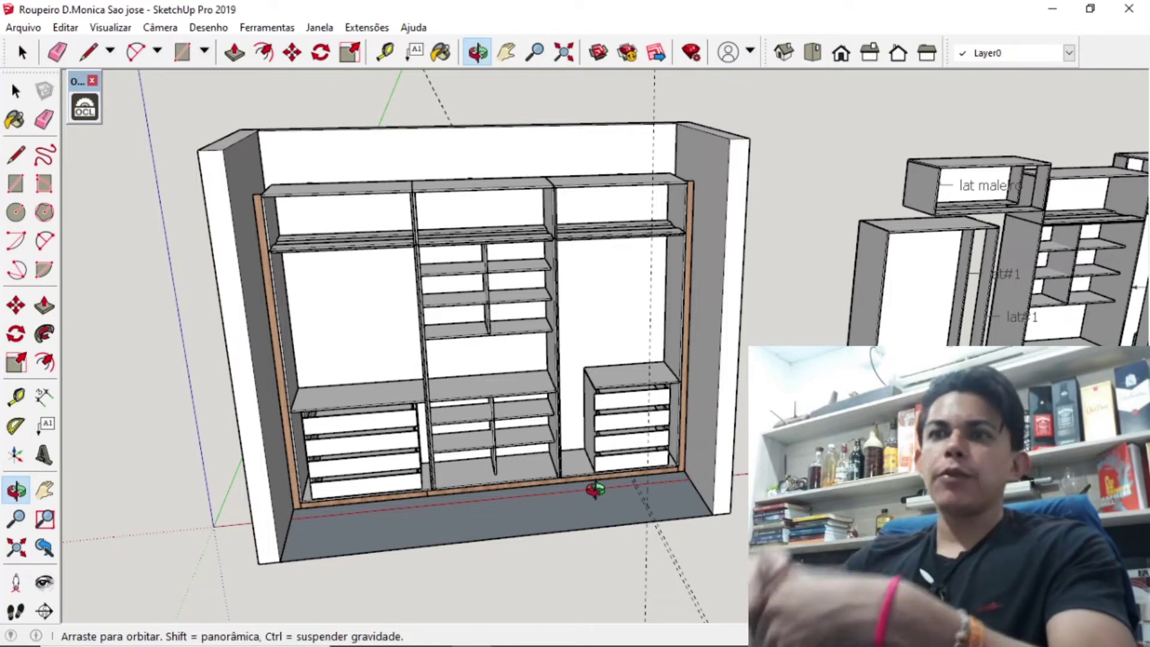
pyautogui.scroll(1, 566, 461)
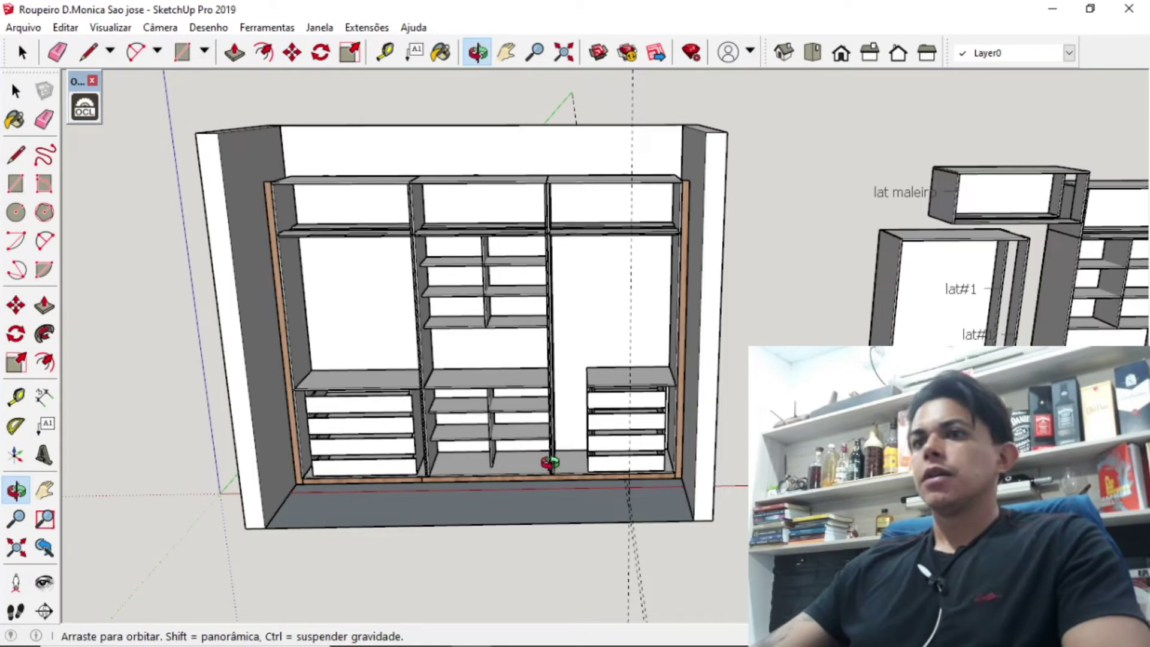
pyautogui.scroll(3, 557, 461)
pyautogui.scroll(-2, 546, 461)
pyautogui.scroll(-2, 548, 458)
pyautogui.scroll(-1, 552, 455)
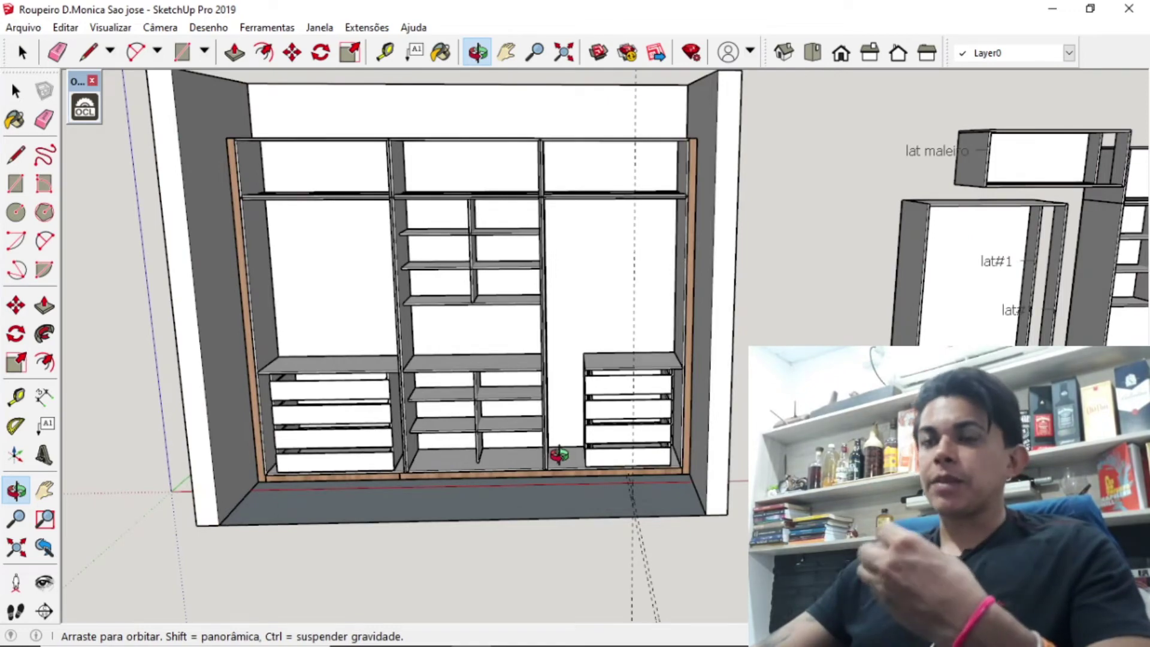
pyautogui.moveTo(555, 467); pyautogui.dragTo(571, 518)
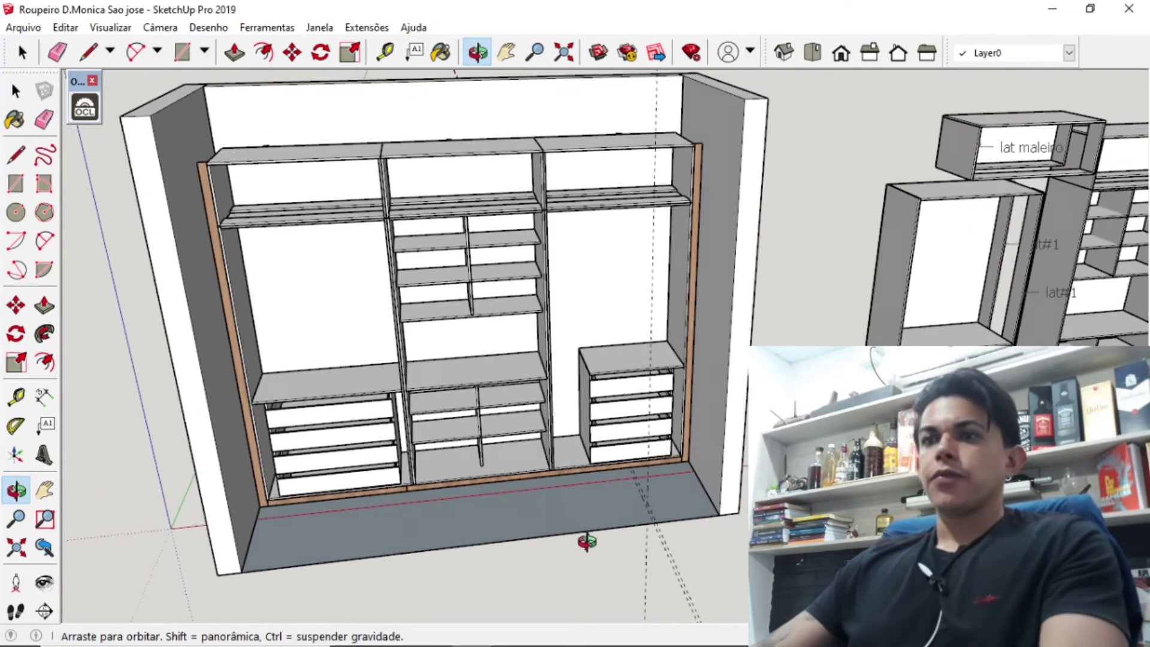
pyautogui.press('h')
pyautogui.moveTo(547, 513); pyautogui.dragTo(467, 523)
pyautogui.press('o')
pyautogui.moveTo(490, 450)
pyautogui.mouseDown()
pyautogui.moveTo(501, 487)
pyautogui.moveTo(487, 411)
pyautogui.moveTo(464, 519)
pyautogui.moveTo(560, 533)
pyautogui.moveTo(380, 539)
pyautogui.moveTo(477, 529)
pyautogui.moveTo(469, 569)
pyautogui.moveTo(196, 561)
pyautogui.mouseUp()
pyautogui.press('h')
pyautogui.press('o')
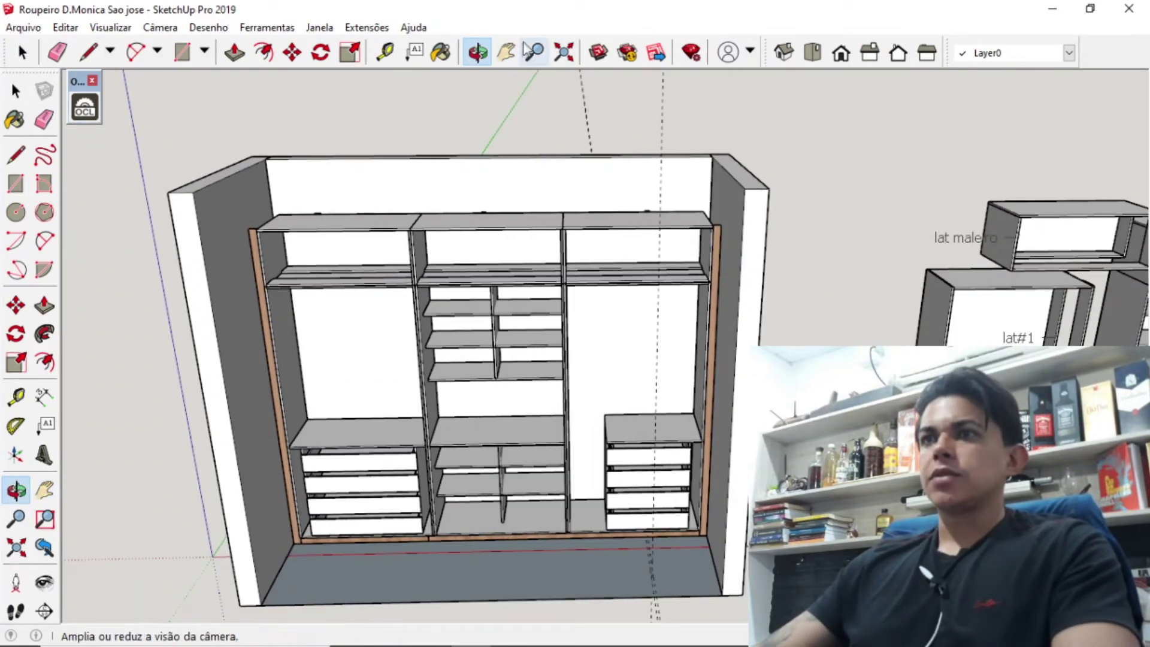
pyautogui.moveTo(456, 197)
pyautogui.keyDown('shift'); pyautogui.mouseDown()
pyautogui.moveTo(441, 182)
pyautogui.moveTo(468, 221)
pyautogui.moveTo(516, 224)
pyautogui.moveTo(543, 279)
pyautogui.mouseUp(); pyautogui.keyUp('shift')
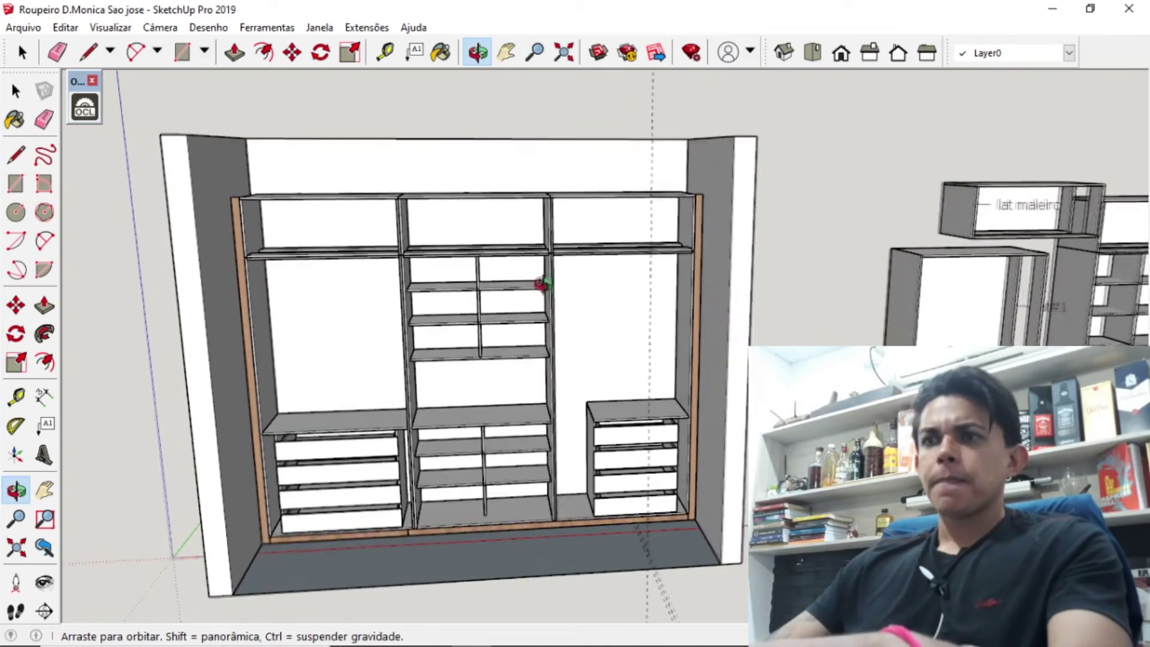
pyautogui.moveTo(505, 324); pyautogui.dragTo(475, 288)
pyautogui.scroll(2, 476, 288)
pyautogui.scroll(2, 476, 288)
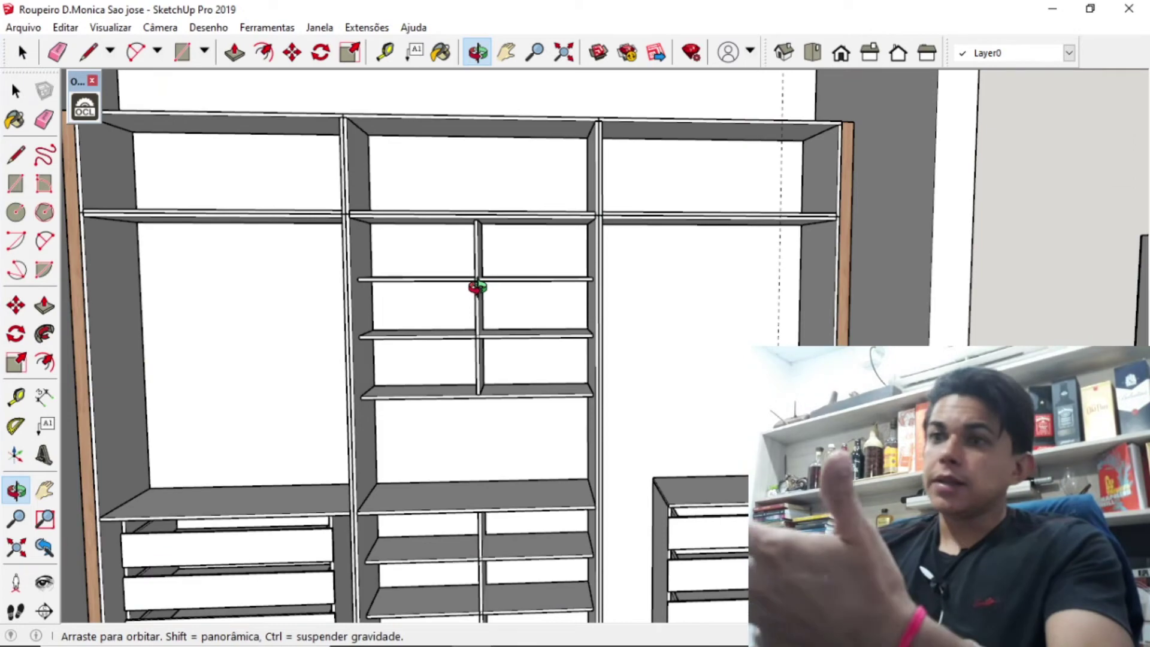
pyautogui.scroll(-3, 476, 287)
pyautogui.moveTo(467, 290)
pyautogui.mouseDown()
pyautogui.moveTo(465, 334)
pyautogui.moveTo(442, 256)
pyautogui.moveTo(436, 413)
pyautogui.mouseUp()
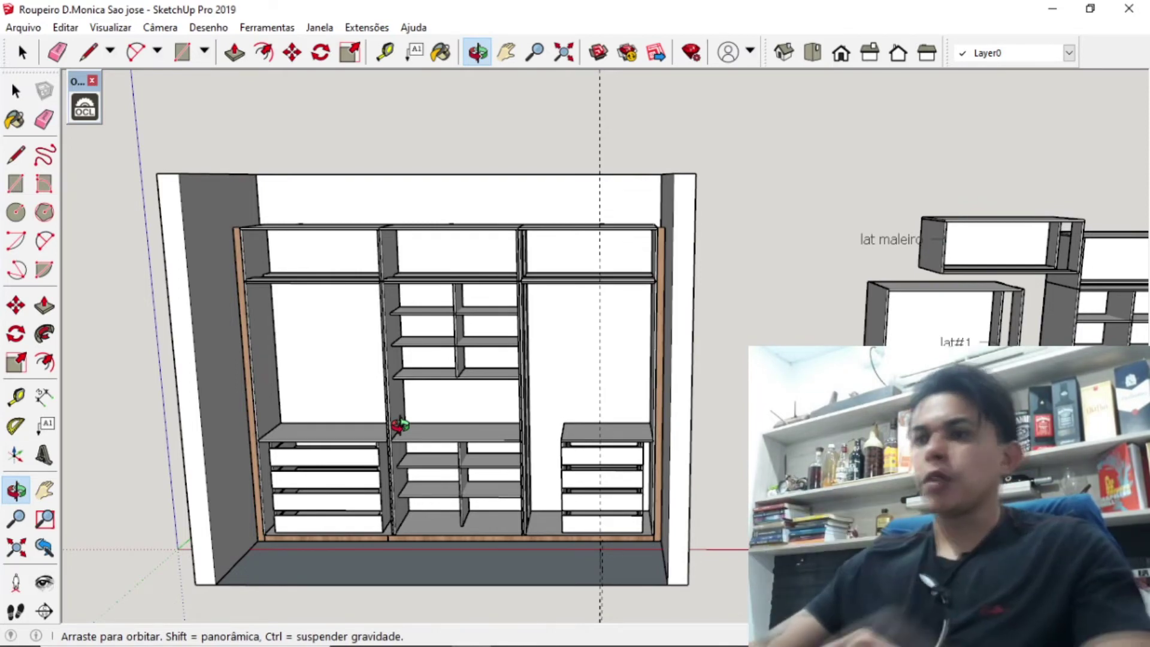
pyautogui.moveTo(403, 419)
pyautogui.mouseDown()
pyautogui.moveTo(465, 415)
pyautogui.moveTo(439, 415)
pyautogui.moveTo(407, 457)
pyautogui.moveTo(453, 428)
pyautogui.moveTo(488, 488)
pyautogui.moveTo(603, 513)
pyautogui.moveTo(693, 501)
pyautogui.mouseUp()
pyautogui.scroll(3, 622, 520)
pyautogui.scroll(2, 622, 521)
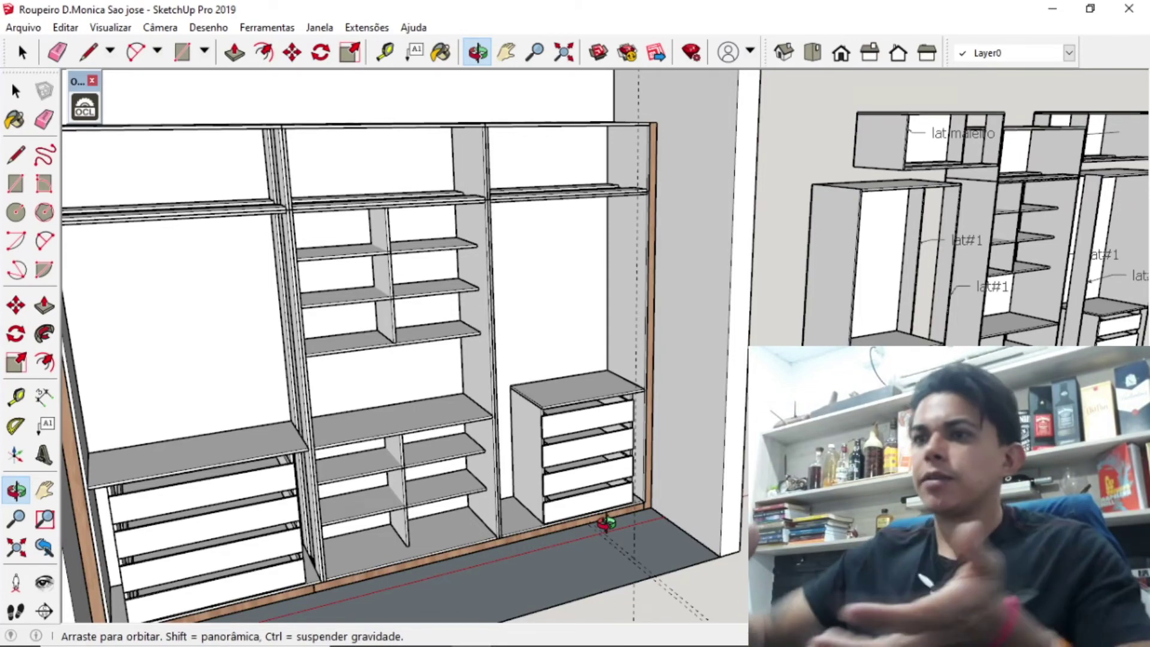
pyautogui.moveTo(606, 523); pyautogui.dragTo(592, 499)
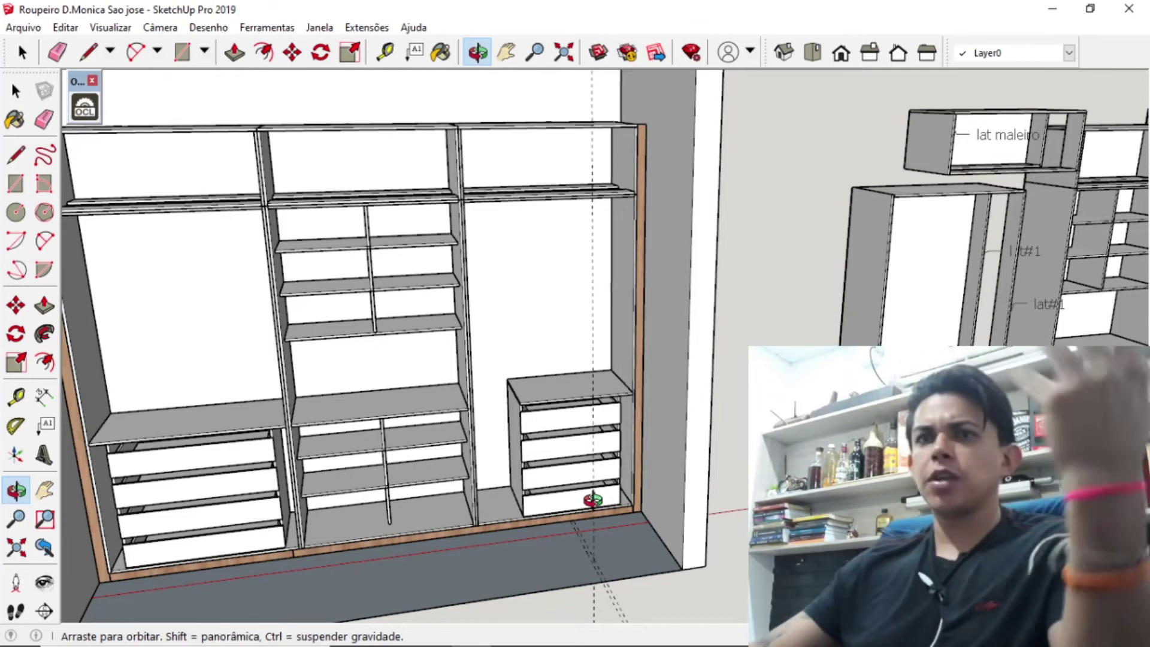
pyautogui.moveTo(532, 492); pyautogui.dragTo(496, 488)
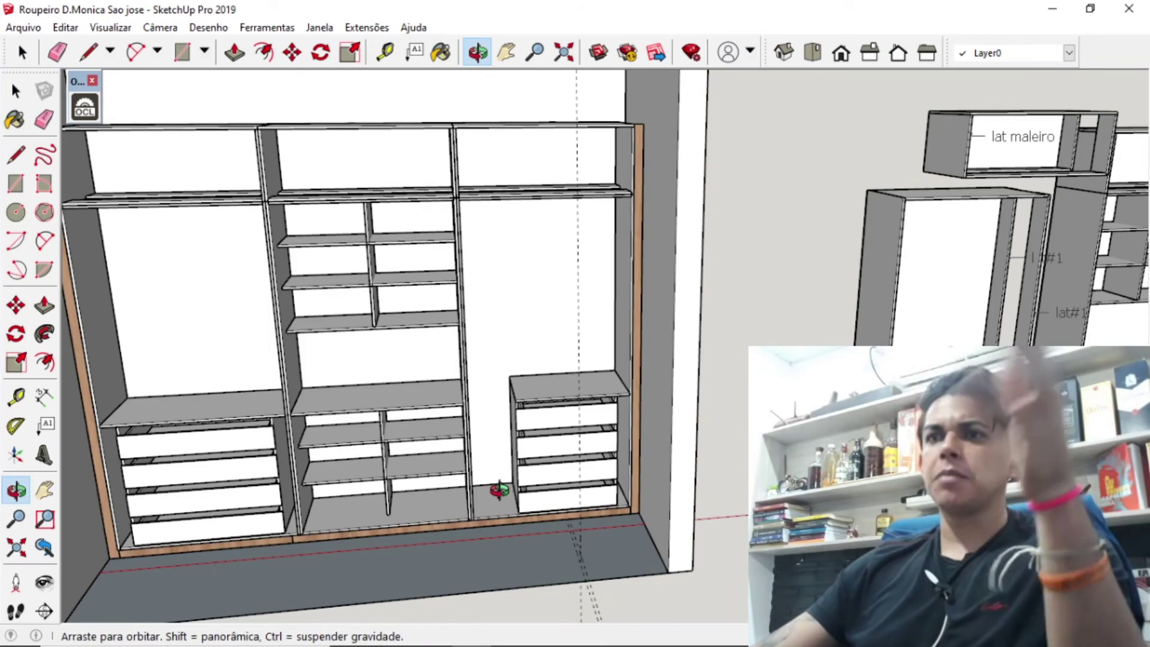
pyautogui.moveTo(385, 465); pyautogui.dragTo(482, 102)
pyautogui.click(506, 53)
pyautogui.moveTo(443, 227)
pyautogui.mouseDown()
pyautogui.moveTo(554, 239)
pyautogui.moveTo(584, 231)
pyautogui.moveTo(512, 272)
pyautogui.mouseUp()
pyautogui.click(477, 54)
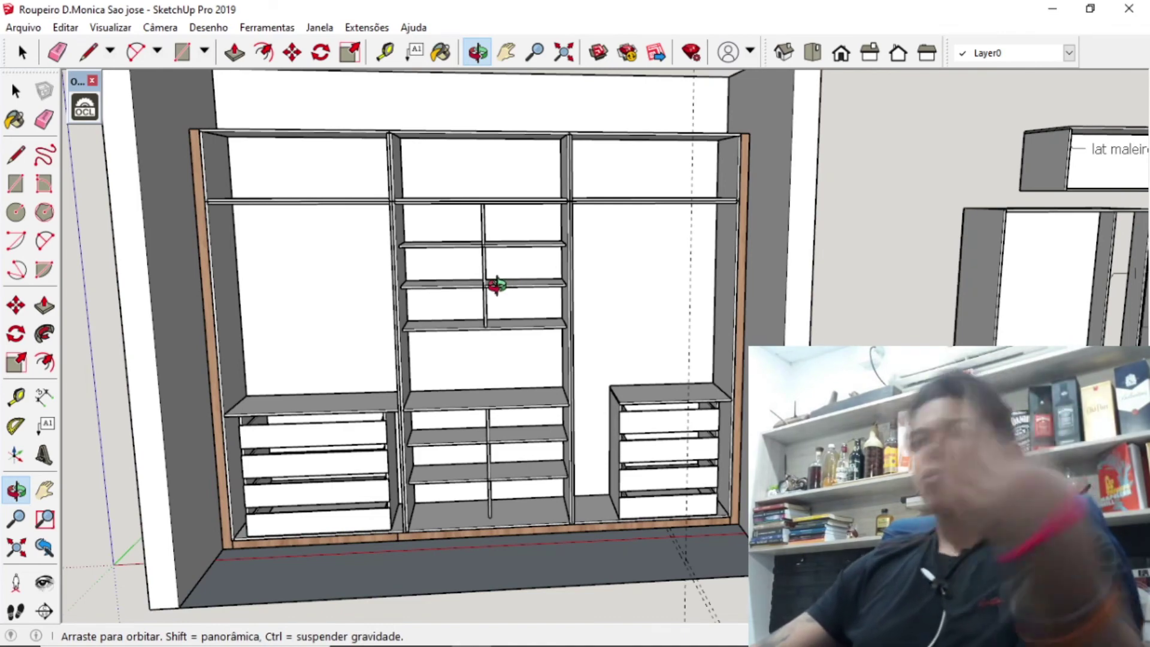
pyautogui.moveTo(520, 325)
pyautogui.mouseDown()
pyautogui.moveTo(495, 313)
pyautogui.moveTo(380, 416)
pyautogui.moveTo(372, 443)
pyautogui.moveTo(480, 73)
pyautogui.mouseUp()
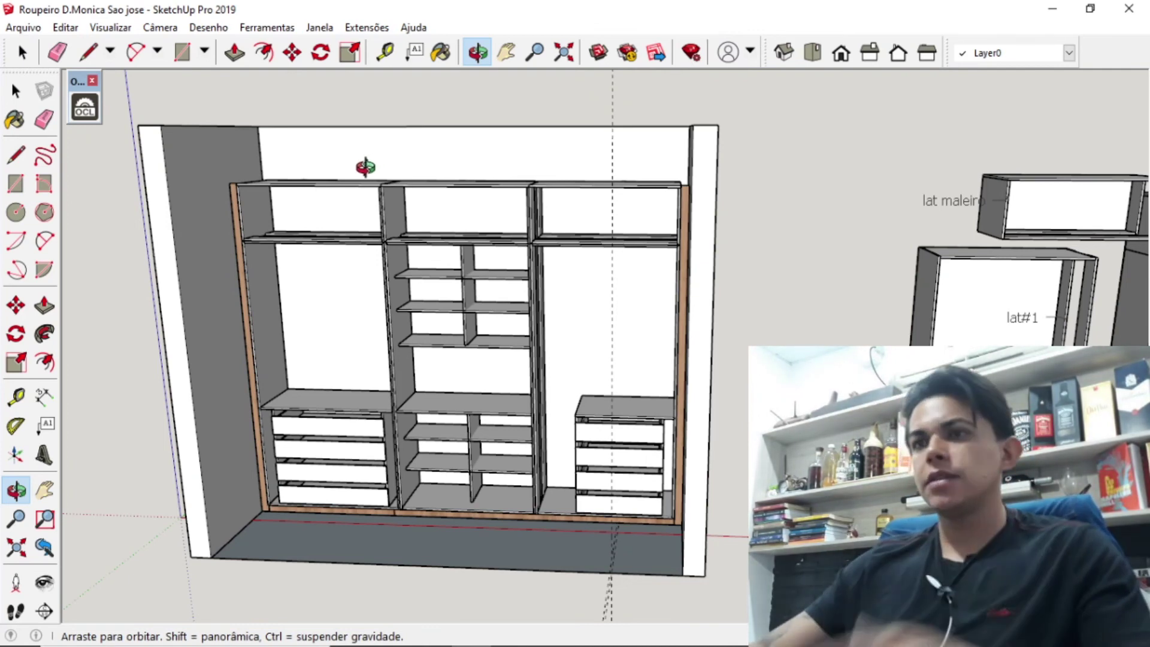
pyautogui.moveTo(437, 155); pyautogui.dragTo(435, 150)
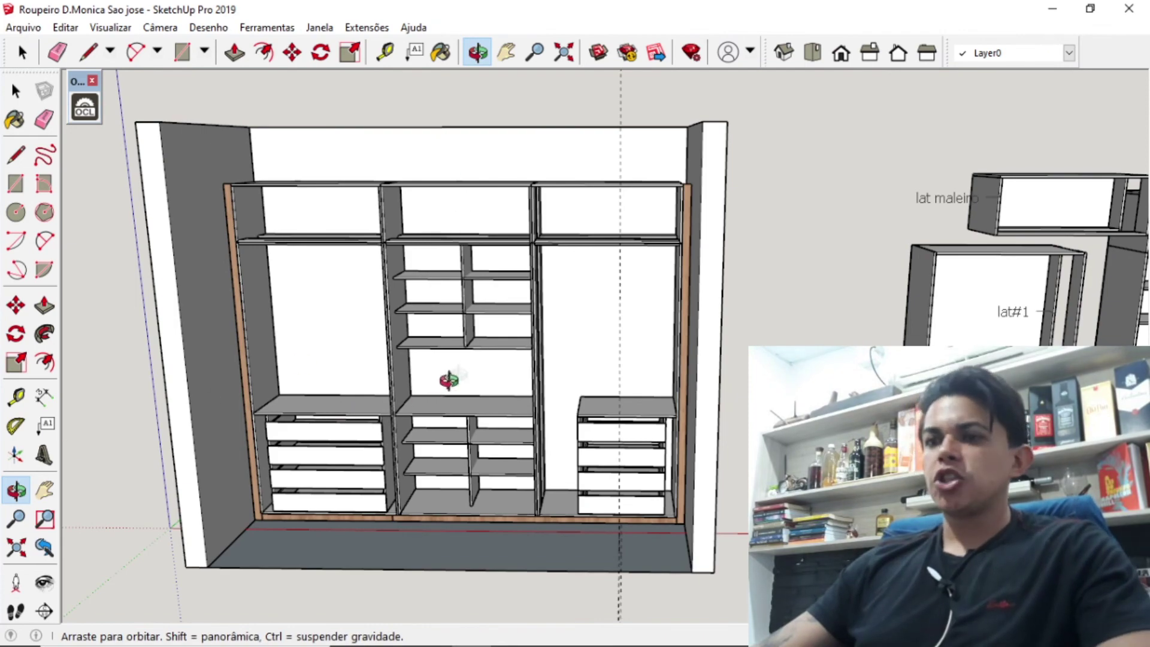